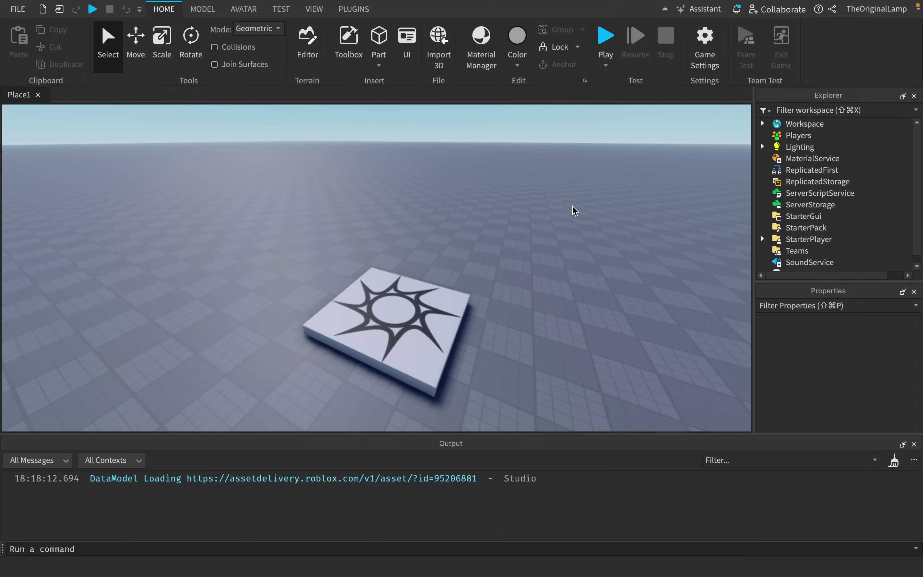
key(w)
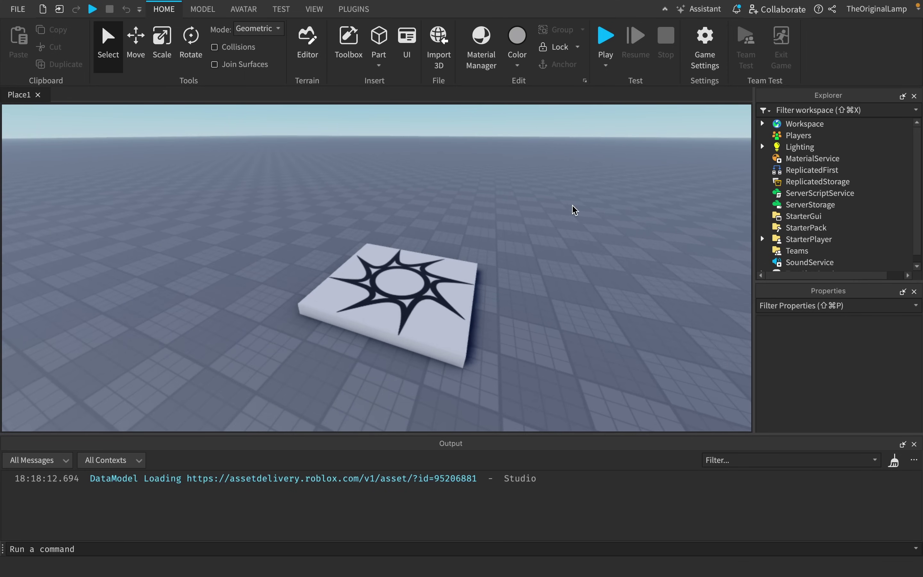
key(d)
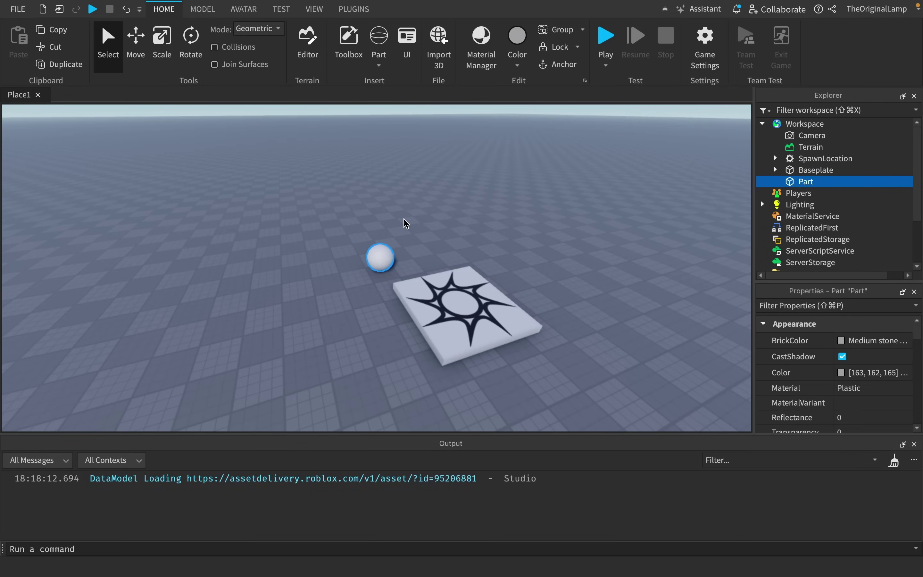
Enlarge the sphere part beside the spawn location and raise it into the air above the baseplate.
right_drag(465, 235, 452, 224)
key(w)
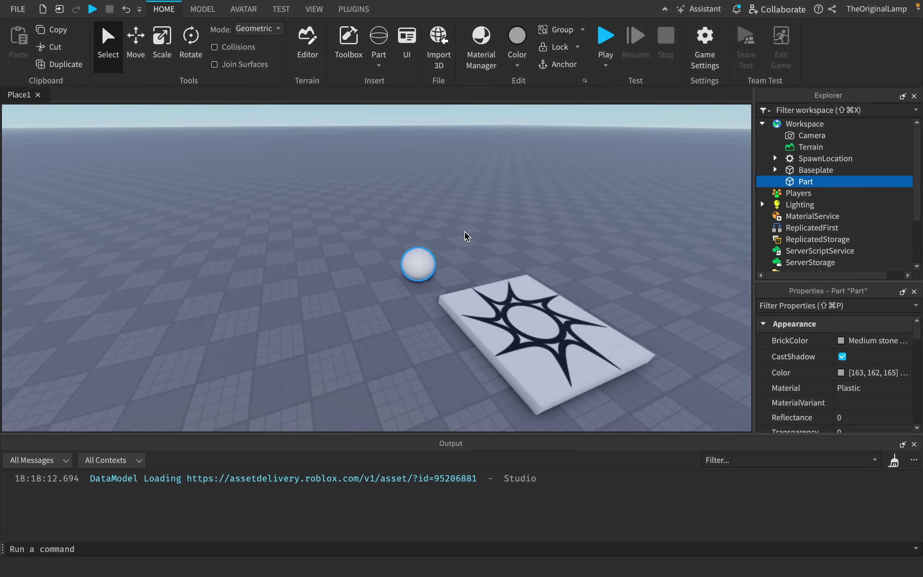
key(super+2)
key(super+3)
mouse_move(449, 259)
mouse_down()
mouse_move(479, 262)
mouse_move(460, 268)
mouse_up()
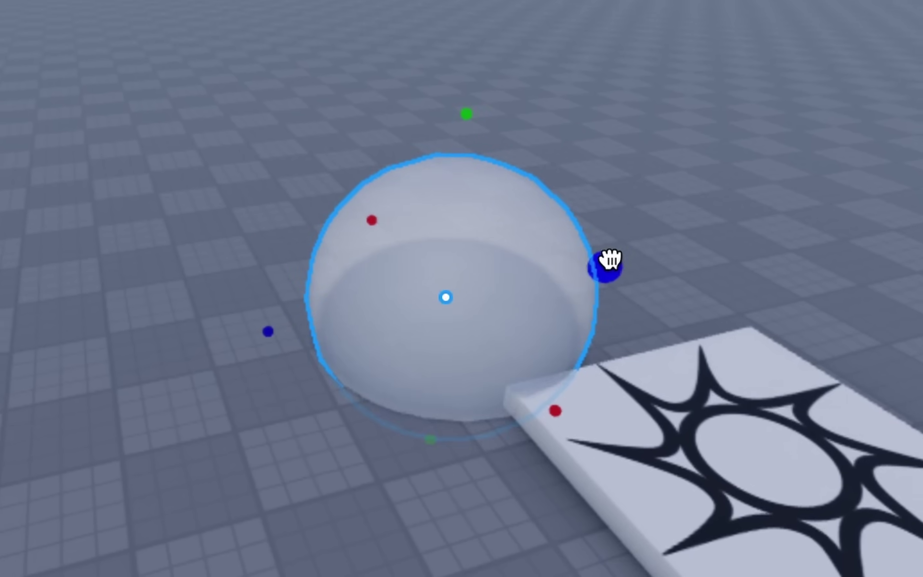
scroll(826, 295, down, 2)
key(super+2)
drag(412, 225, 424, 141)
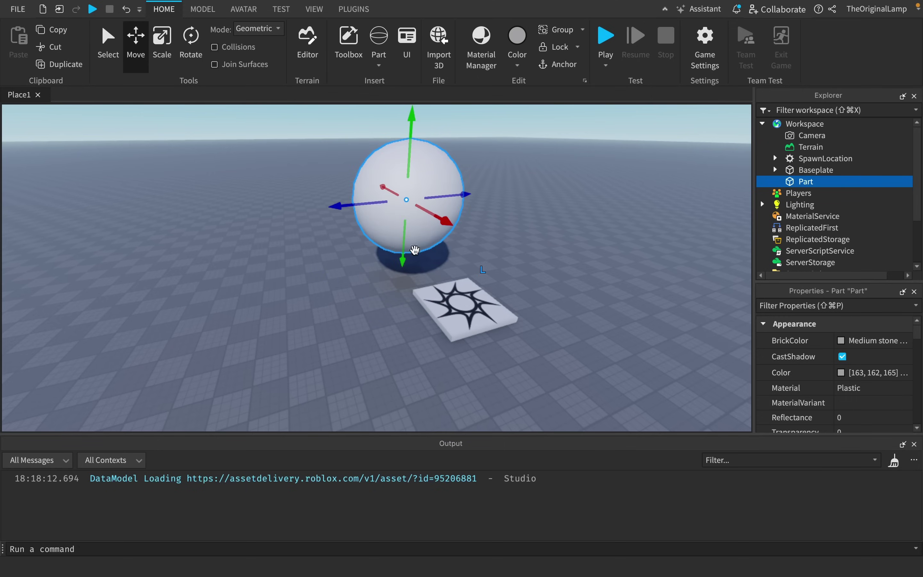
Rename the sphere part to Moon and darken its color to a deeper grey.
double_click(811, 182)
text(Moon)
key(Return)
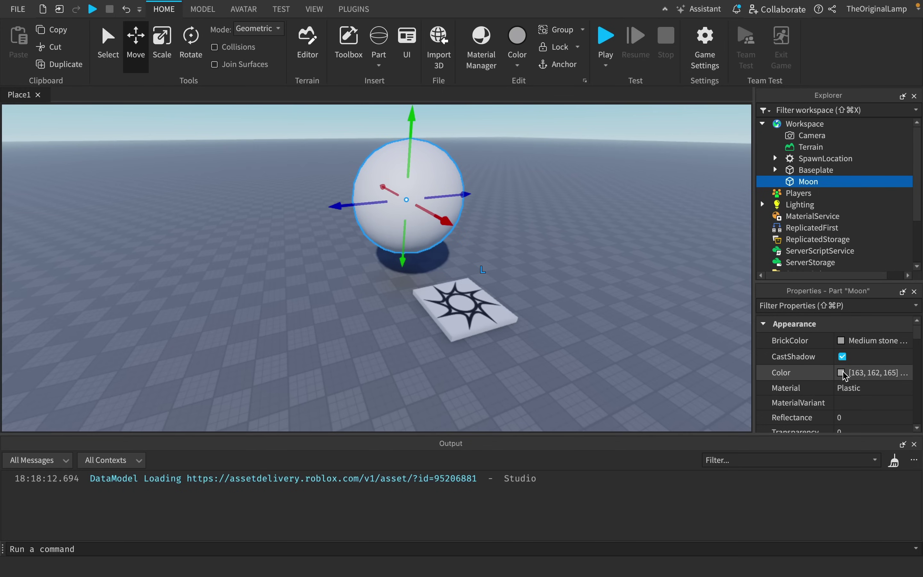
click(841, 372)
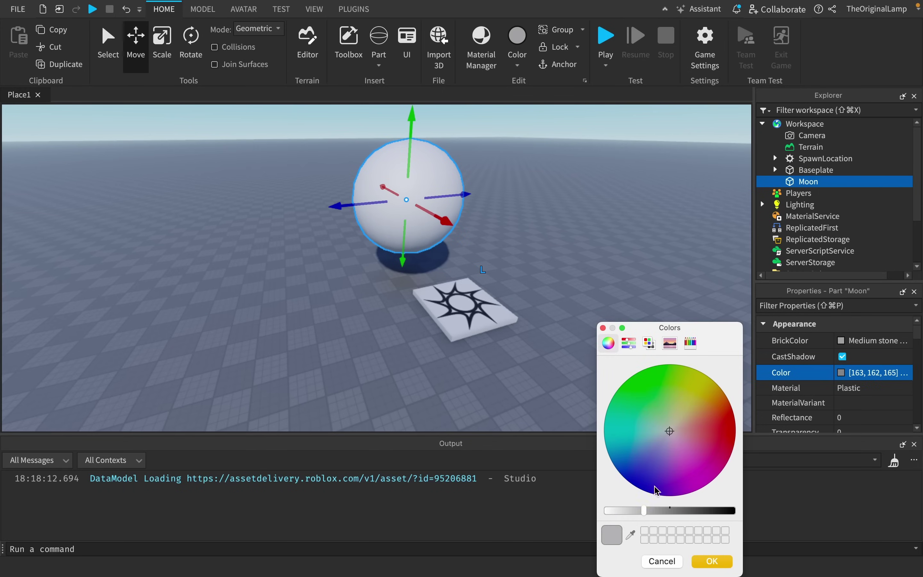
drag(652, 510, 674, 516)
click(712, 561)
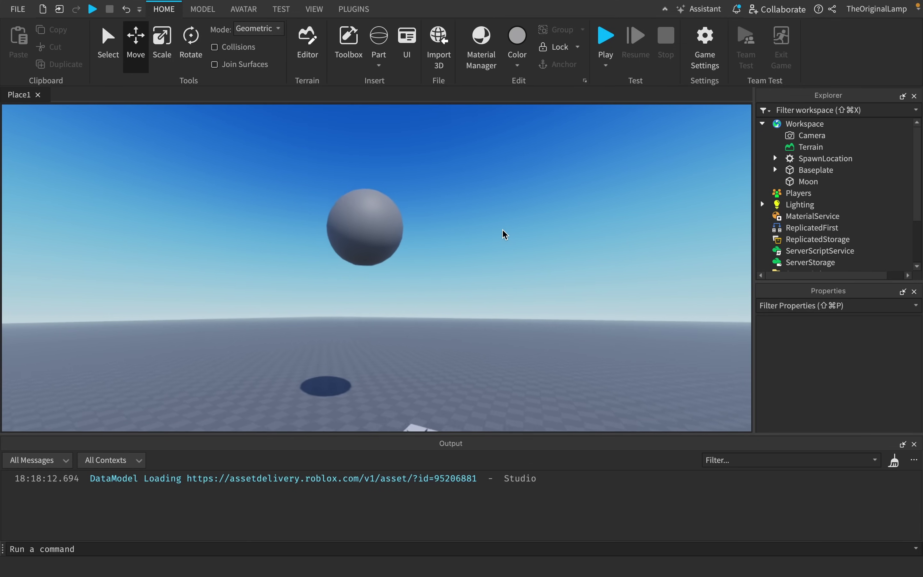
click(362, 203)
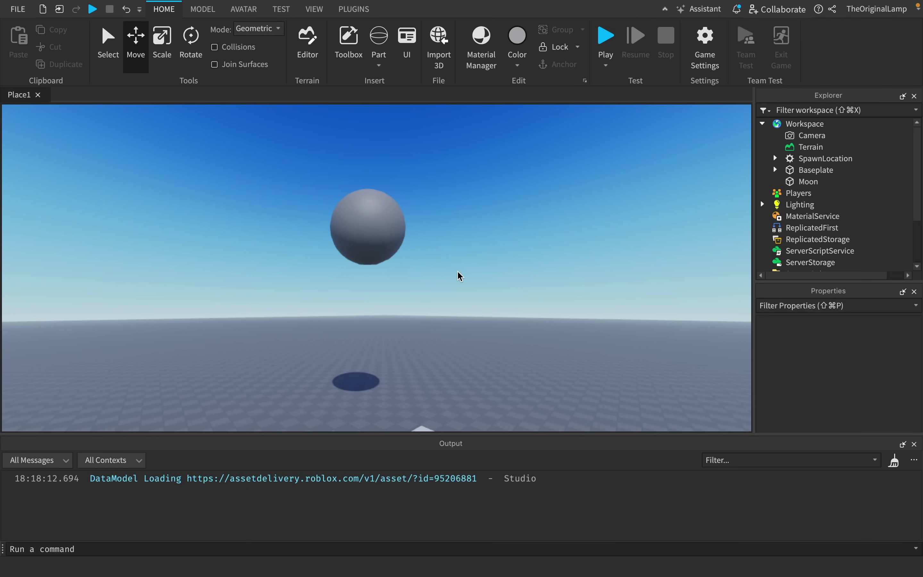
mouse_move(531, 322)
right_down()
mouse_move(548, 334)
mouse_move(534, 327)
right_up()
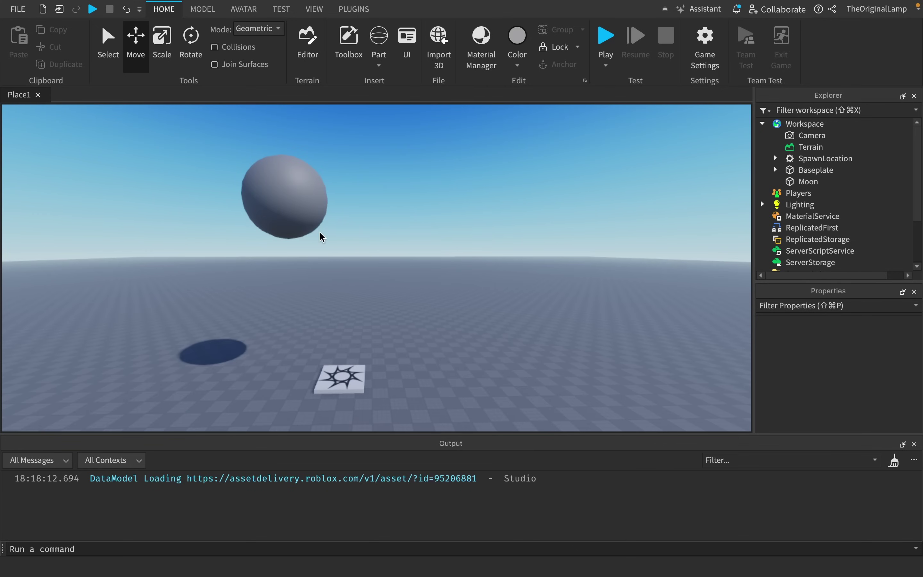
key(s)
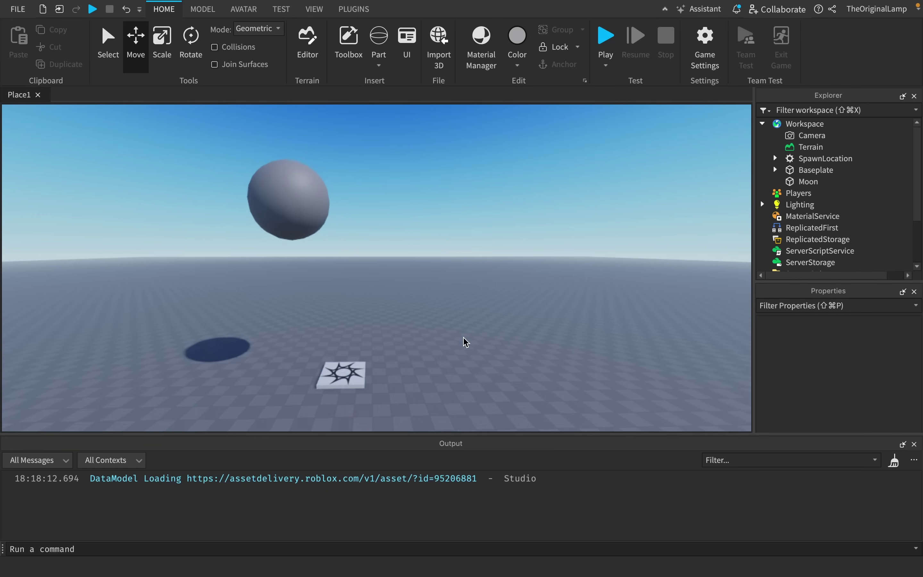
key(a)
key(w)
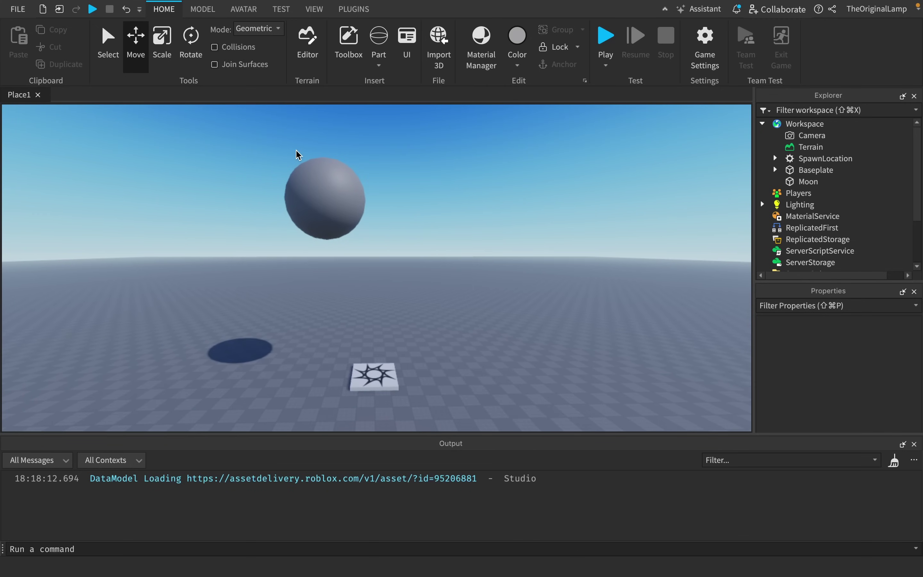
Add a LocalScript to StarterPlayer and move it into StarterPlayerScripts.
scroll(759, 238, down, 3)
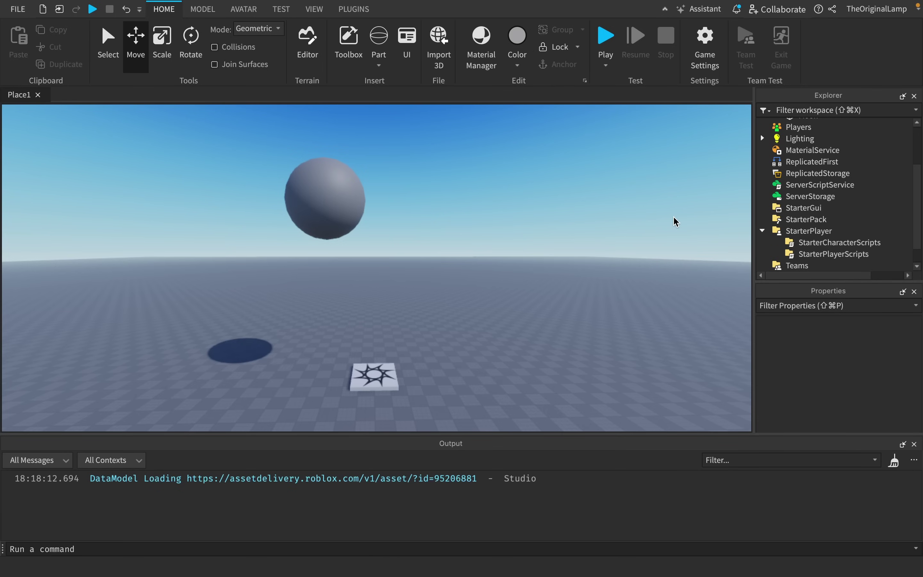
click(841, 230)
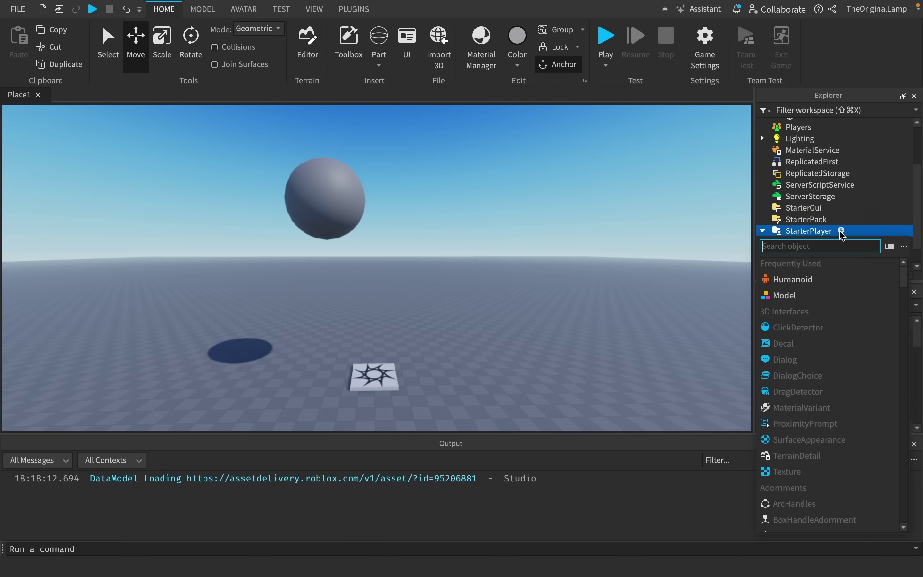
text(loca)
click(806, 280)
drag(829, 242, 824, 266)
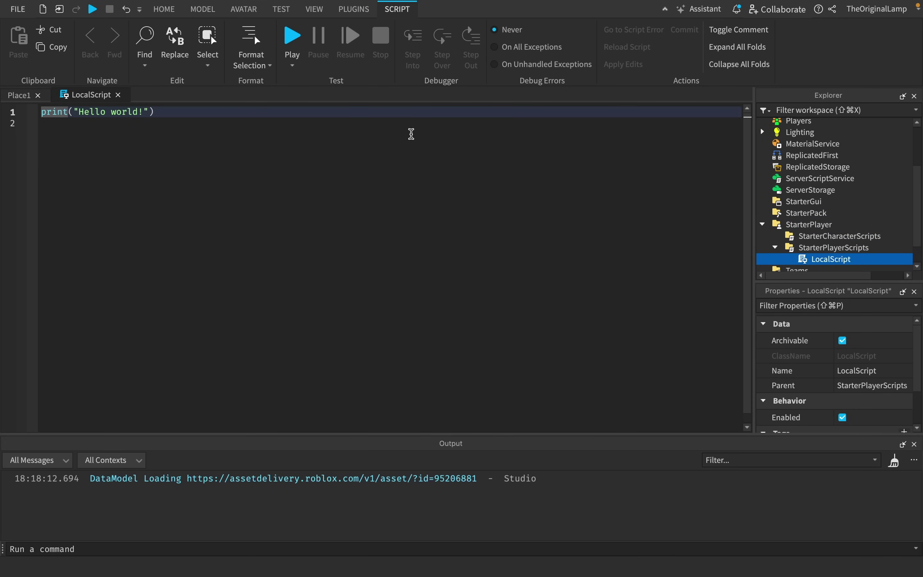
click(24, 95)
scroll(431, 231, up, 2)
scroll(431, 231, down, 2)
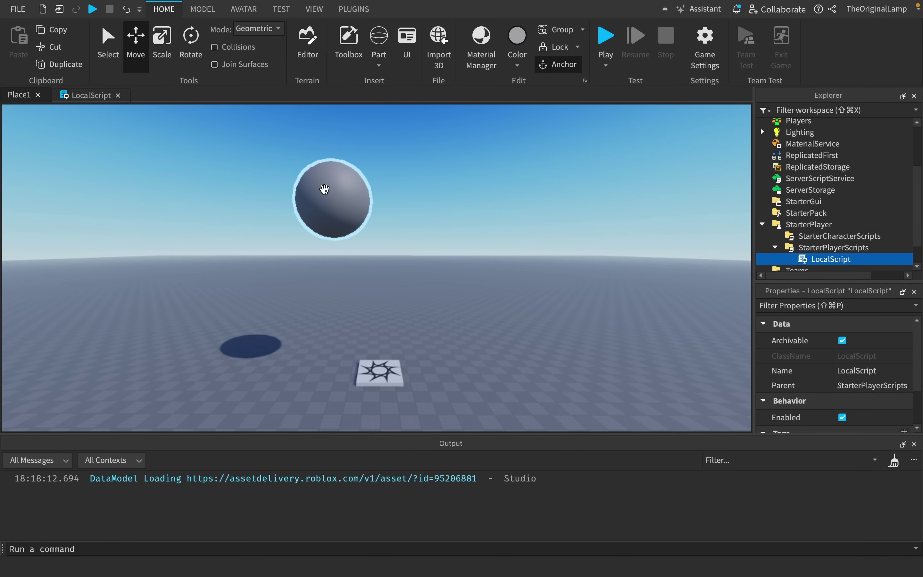
click(72, 95)
click(14, 95)
click(71, 95)
Replace the default print line in the LocalScript with workspace.CurrentCamera:WorldToScreenPoint().
click(195, 113)
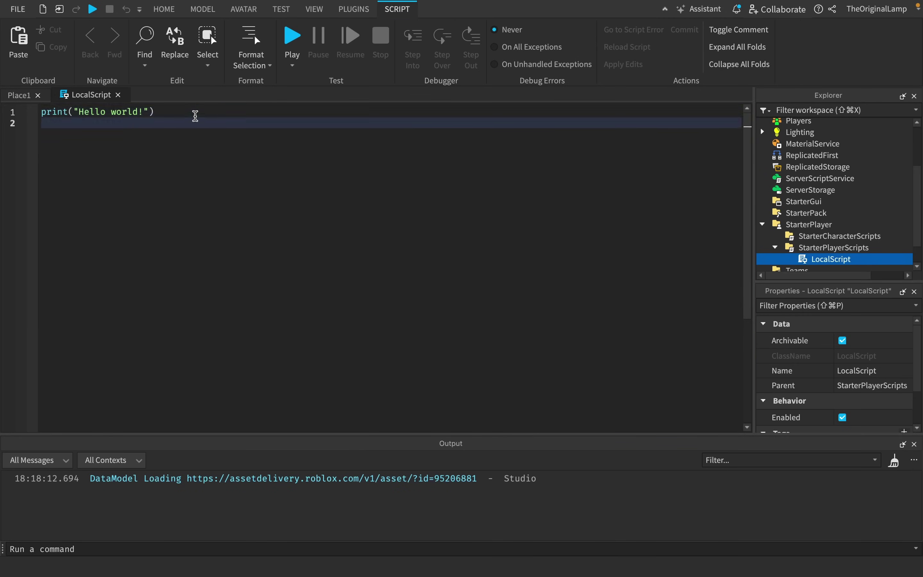
click(13, 110)
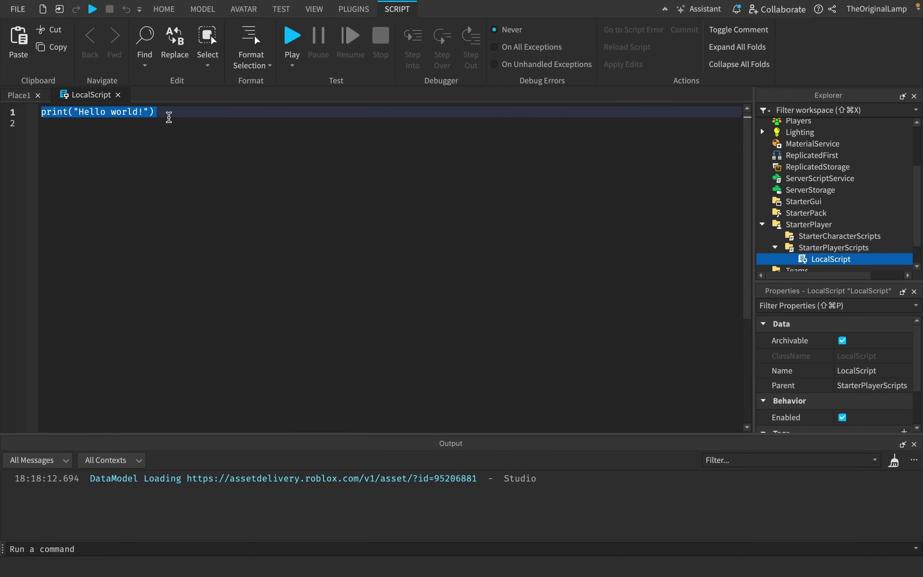
click(21, 95)
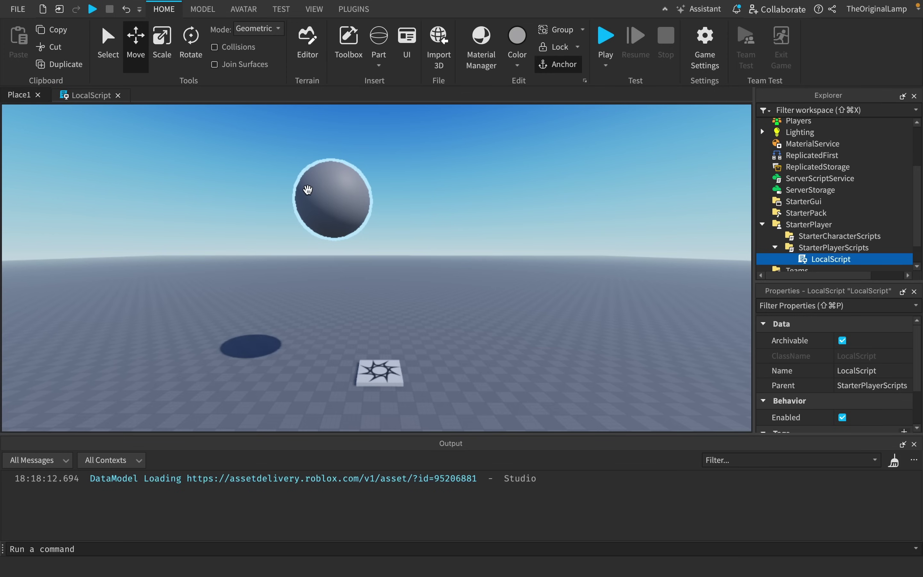
click(83, 98)
text(workspace.cur)
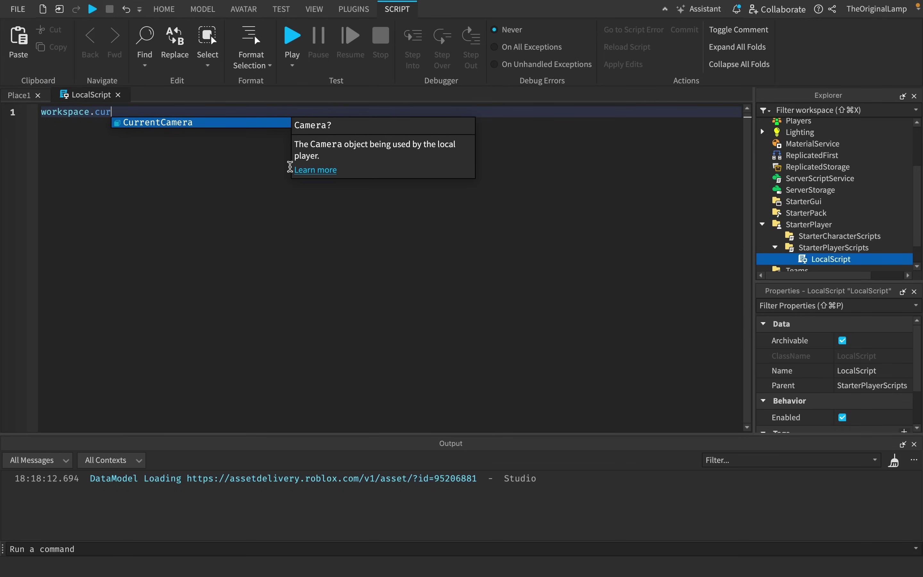
key(Tab)
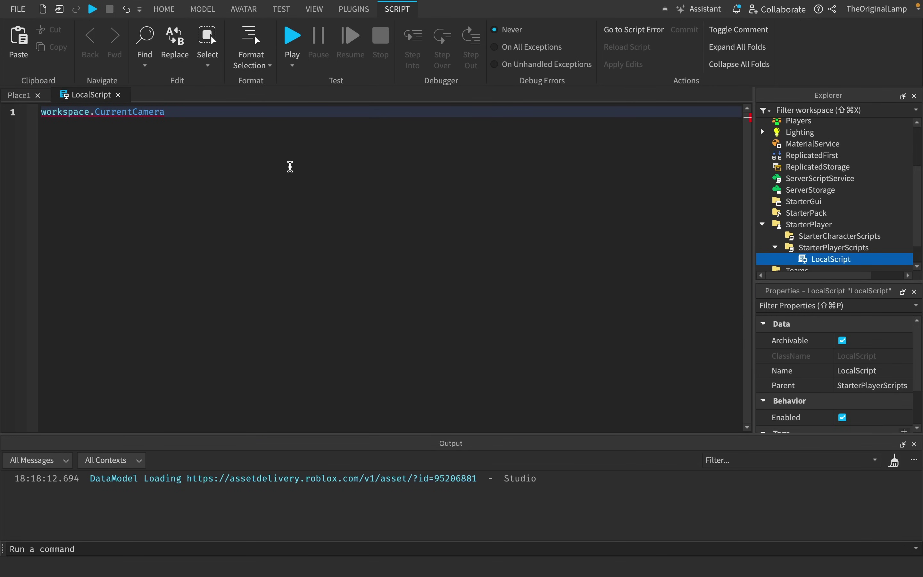
text(:wor)
key(BackSpace)
key(BackSpace)
key(BackSpace)
text(wor)
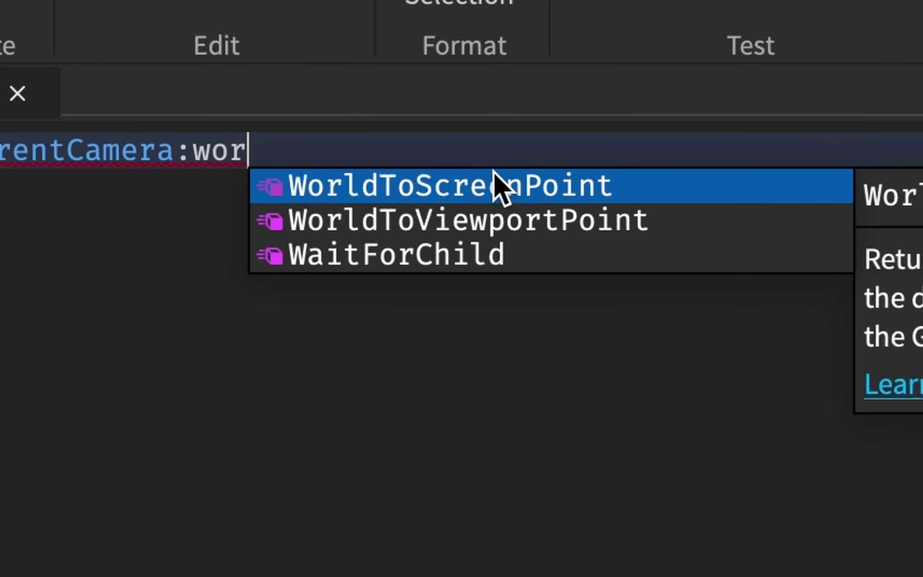
key(Tab)
Insert the line local moon = workspace:WaitForChild("Moon") above the camera call, with a blank line between them.
click(41, 113)
key(Return)
key(Return)
click(47, 113)
text(local moon = wo)
key(Tab)
text(:)
key(Tab)
text(("M)
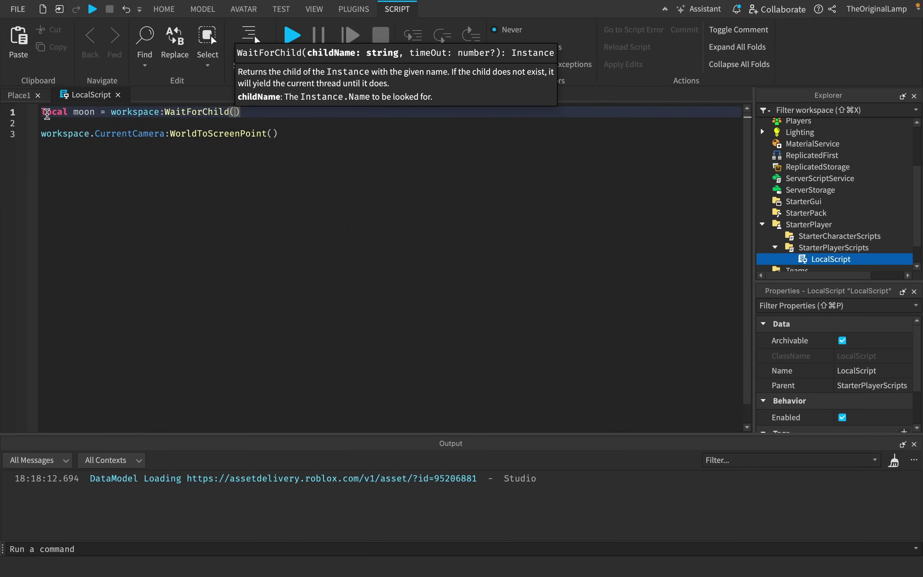
key(Tab)
Pass moon.Position as the argument of WorldToScreenPoint.
click(273, 134)
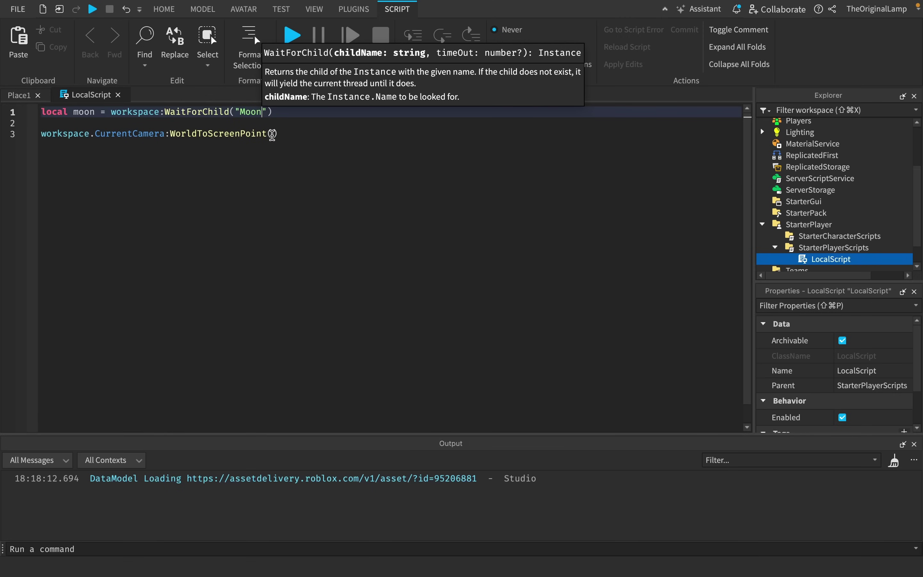
text(moon.P)
key(Tab)
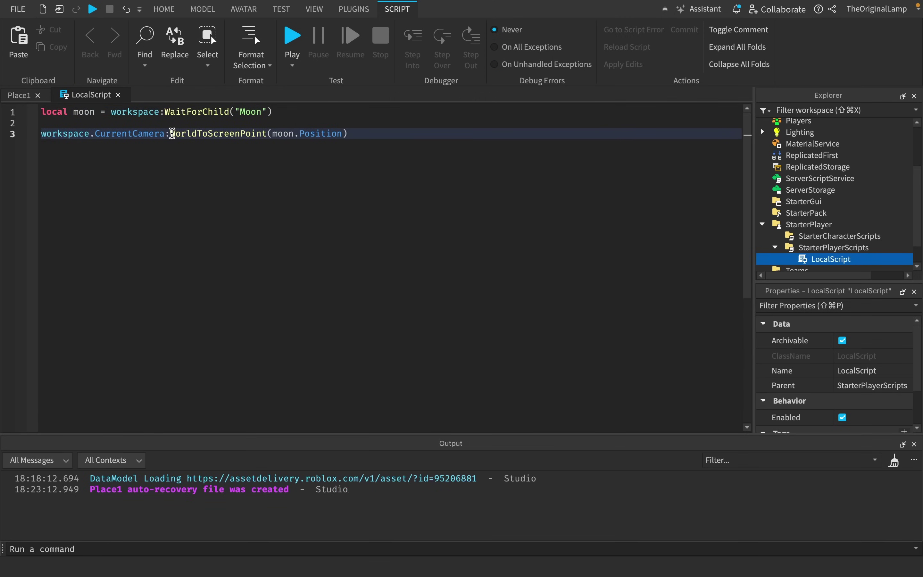
double_click(175, 133)
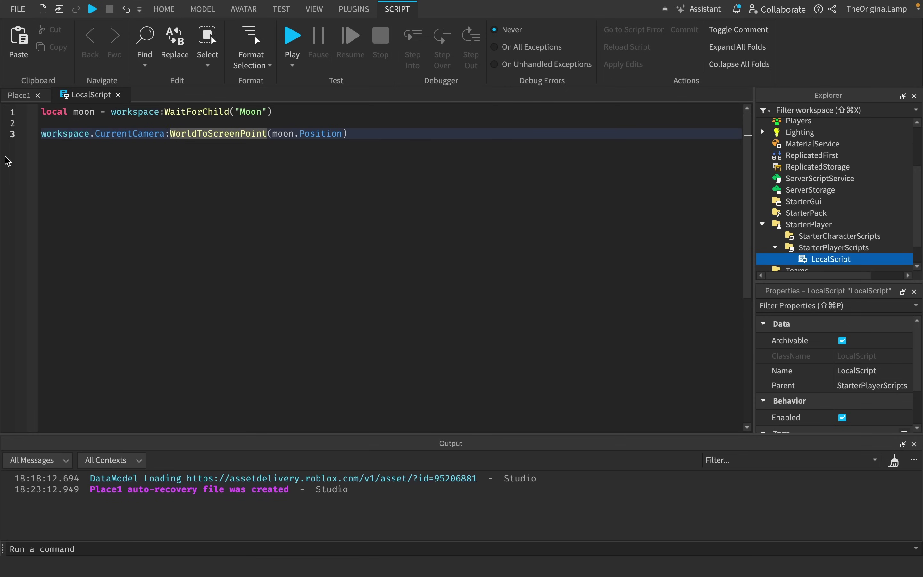
Store the results of the WorldToScreenPoint call by prefixing the line with local _, onScreen =.
click(40, 134)
text(local)
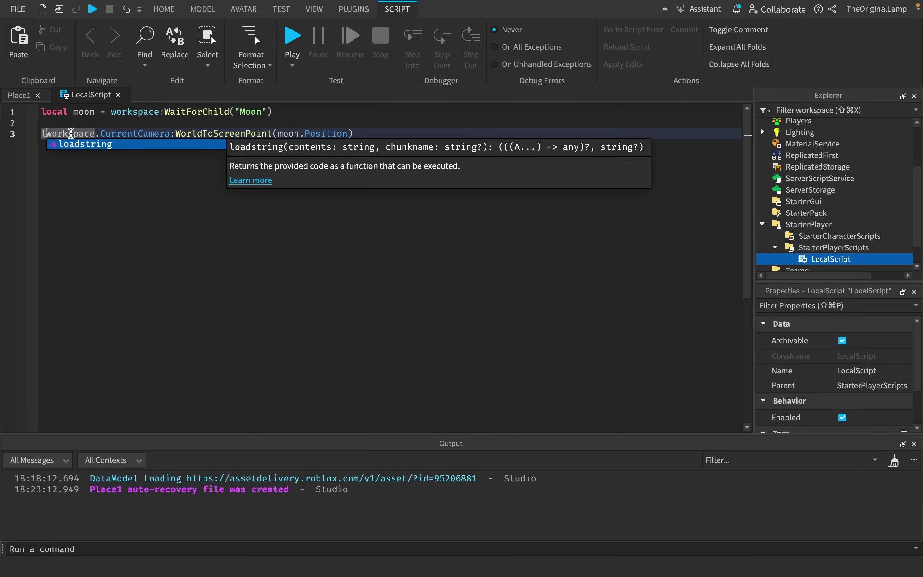
text( _)
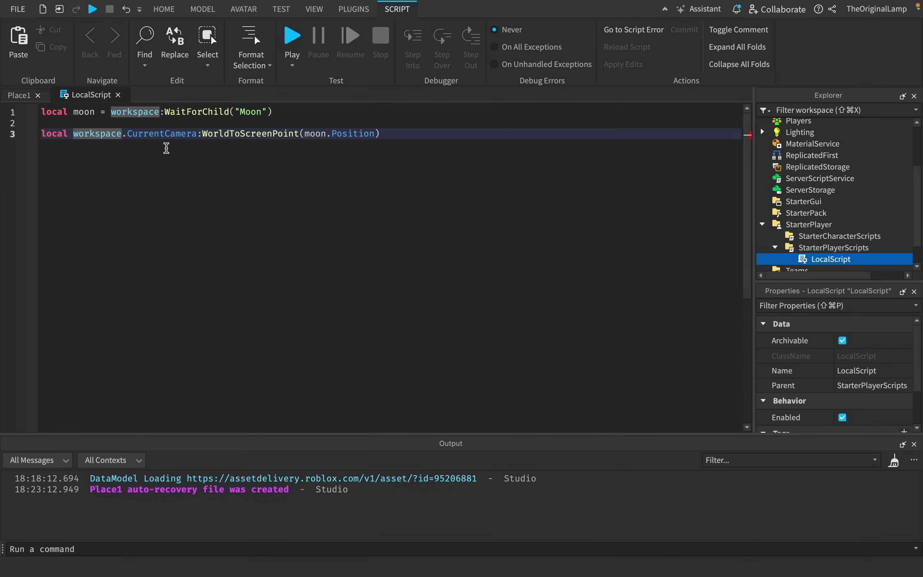
text(,)
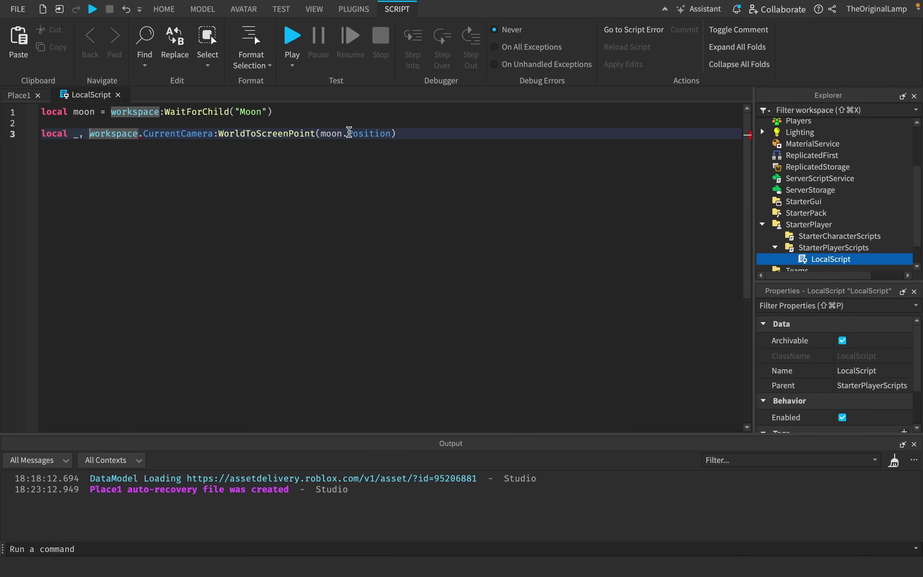
text(onSc)
text(reen =)
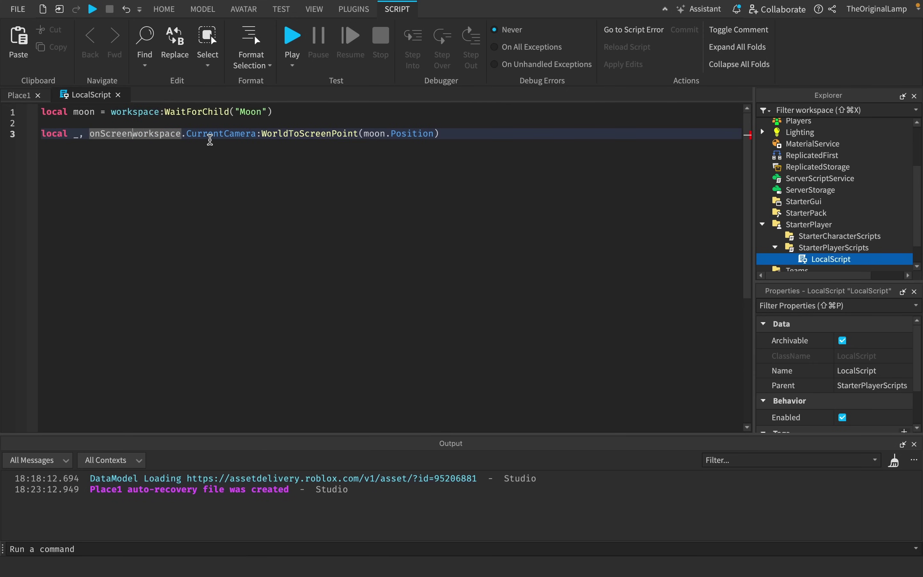
drag(63, 136, 136, 132)
click(95, 134)
click(97, 134)
click(133, 132)
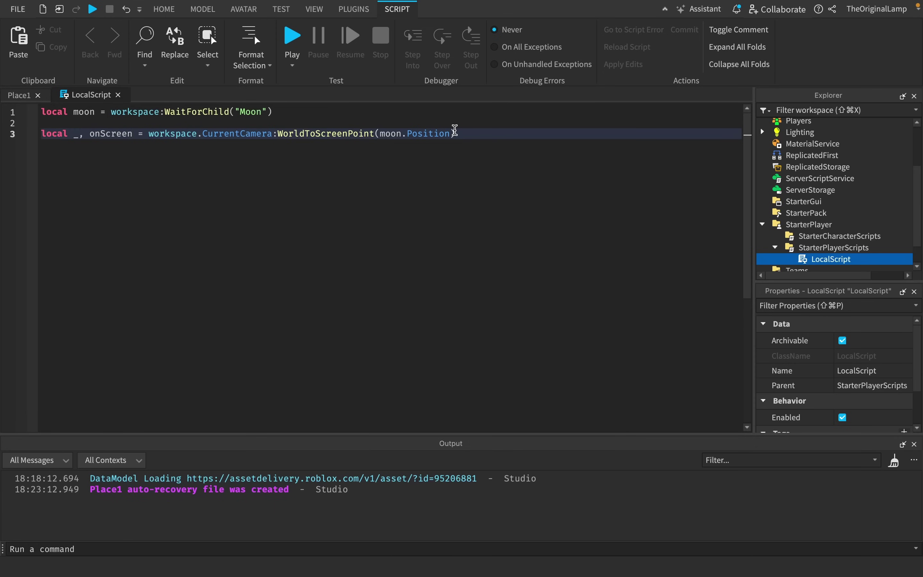
Add a line below the onScreen declaration that references game["Run Service"].
click(492, 131)
key(Return)
text(w)
key(BackSpace)
text(game.R)
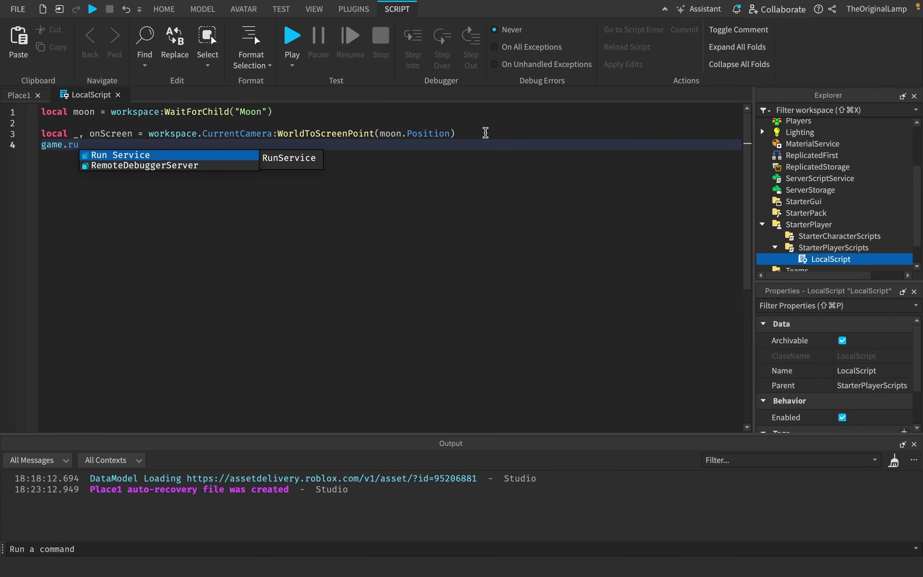
key(Tab)
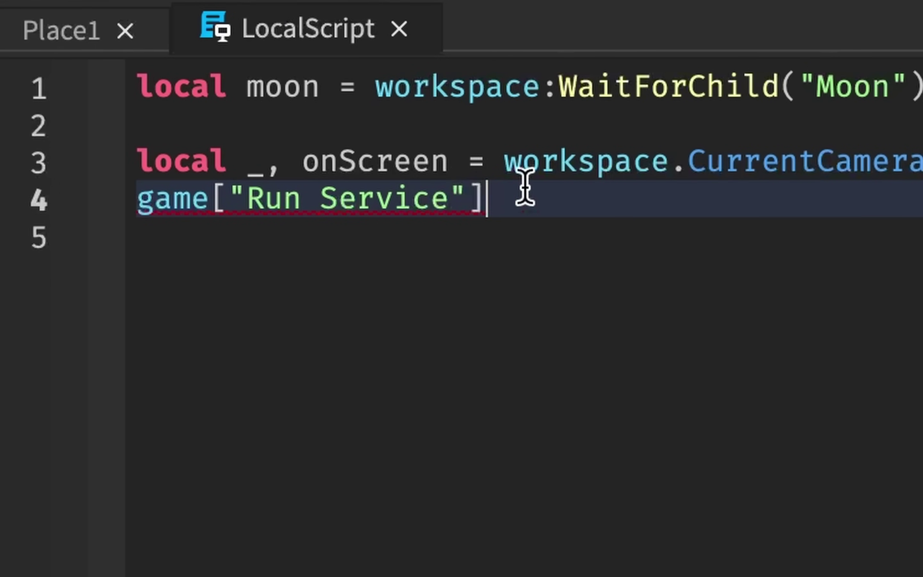
key(Return)
text(game:GetS)
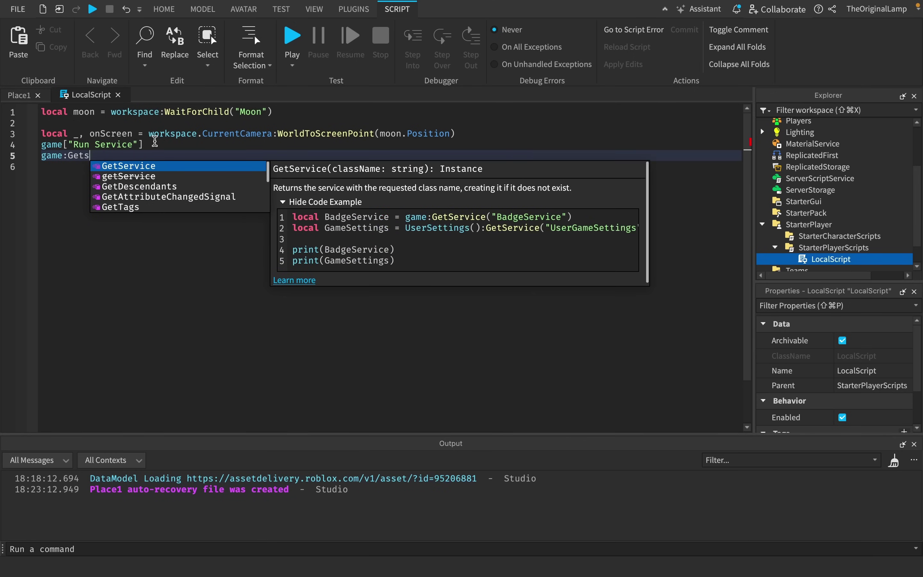
key(Tab)
text("Ru)
drag(169, 155, 42, 154)
key(BackSpace)
key(BackSpace)
Connect an anonymous function to the RenderStepped event of game["Run Service"].
text(.Re)
key(Tab)
text(:Cf)
key(BackSpace)
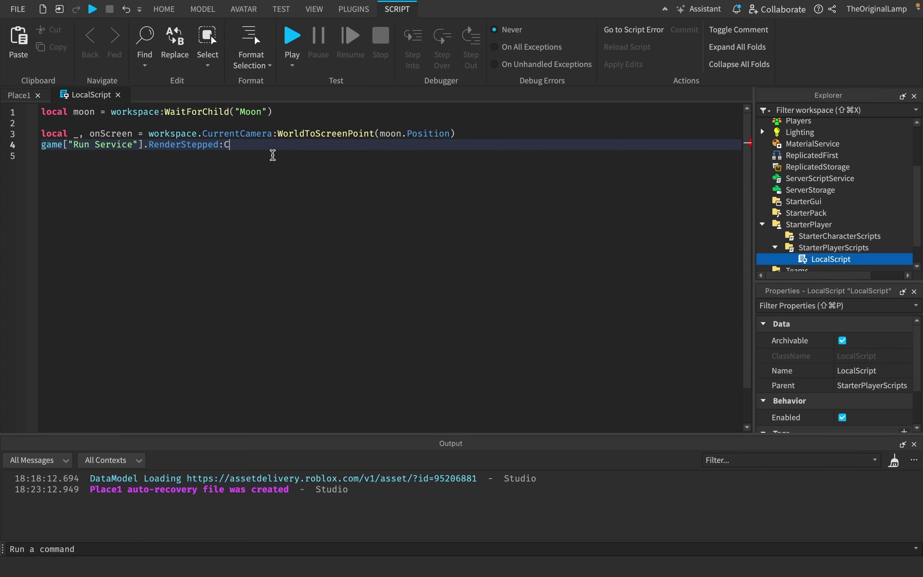
text(onnect(function()
key(Tab)
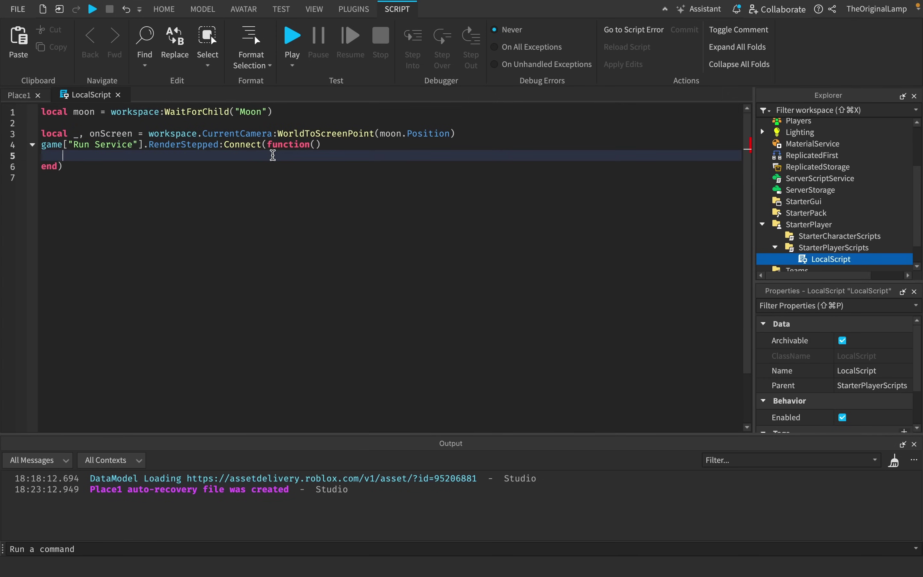
Move the local _, onScreen declaration from above the RenderStepped connection into the body of its function.
click(40, 130)
drag(40, 130, 456, 133)
key(ctrl+c)
key(BackSpace)
click(187, 158)
key(ctrl+v)
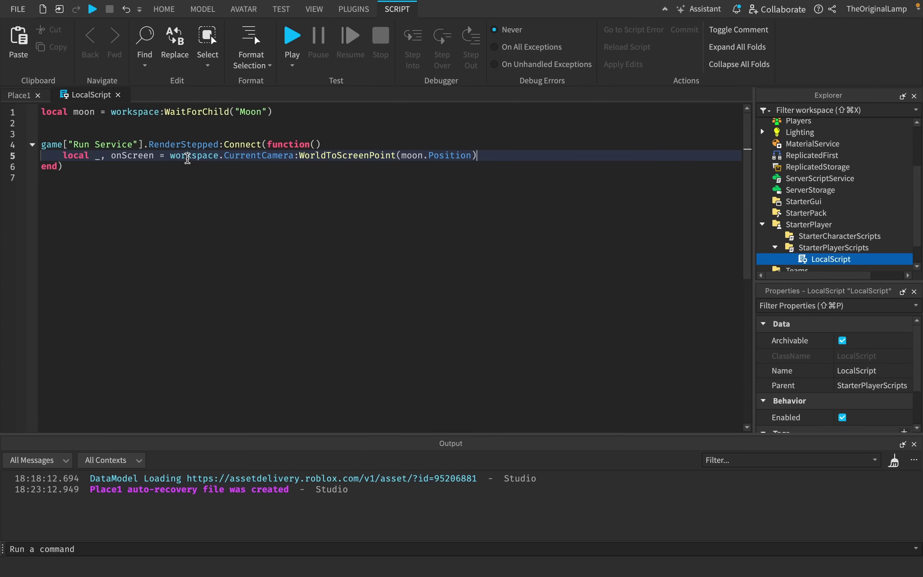
Below the onScreen declaration, add an if onScreen then block containing moon.Transparency = 1.
key(Return)
text(if on)
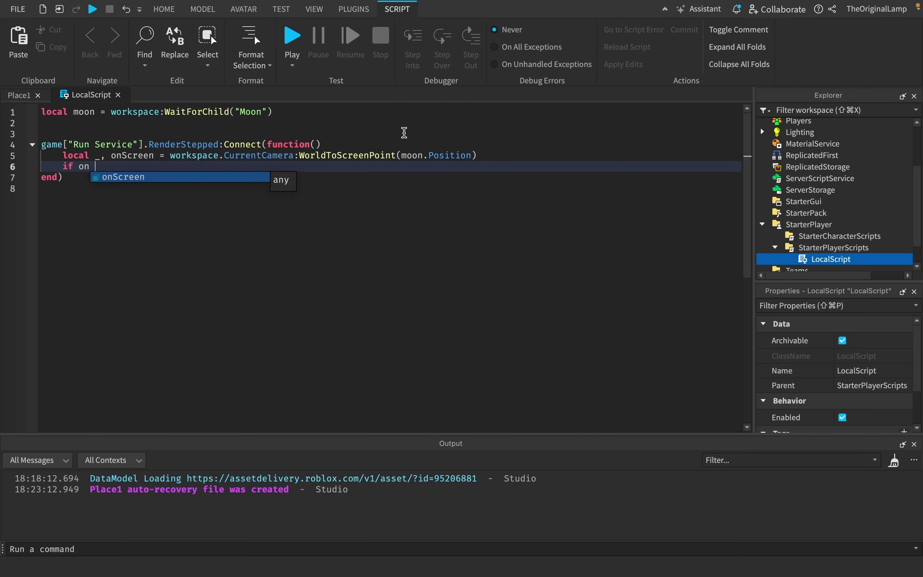
text(Screen then)
key(Return)
text(moon.Transparency)
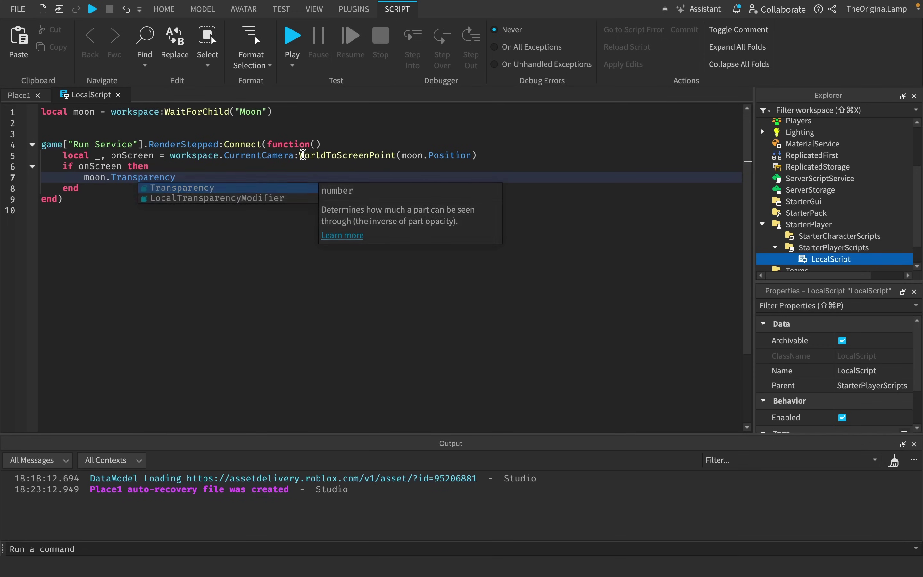
key(Escape)
text(= 1)
Add an else branch to the onScreen condition containing moon.Transparency = 0.
double_click(68, 189)
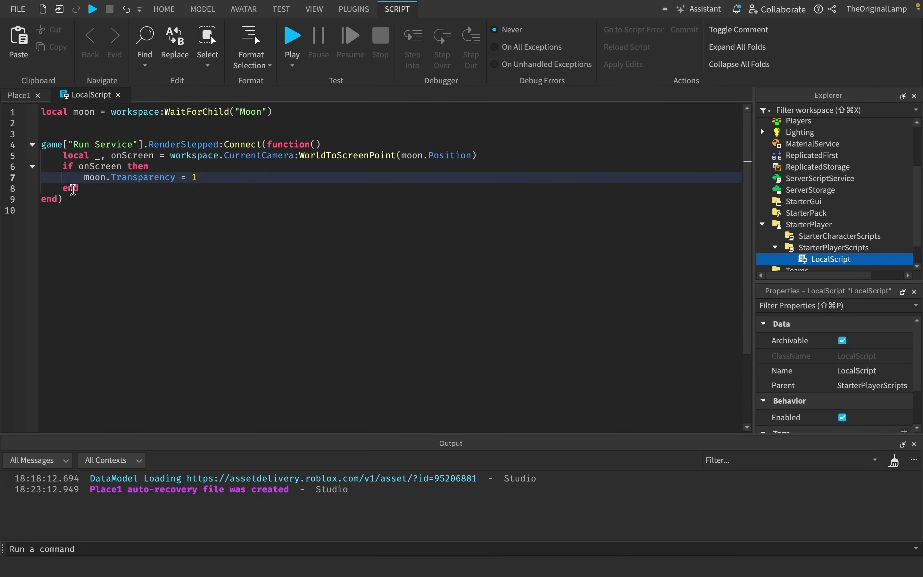
text(e)
key(Return)
key(Return)
text(moon.tra)
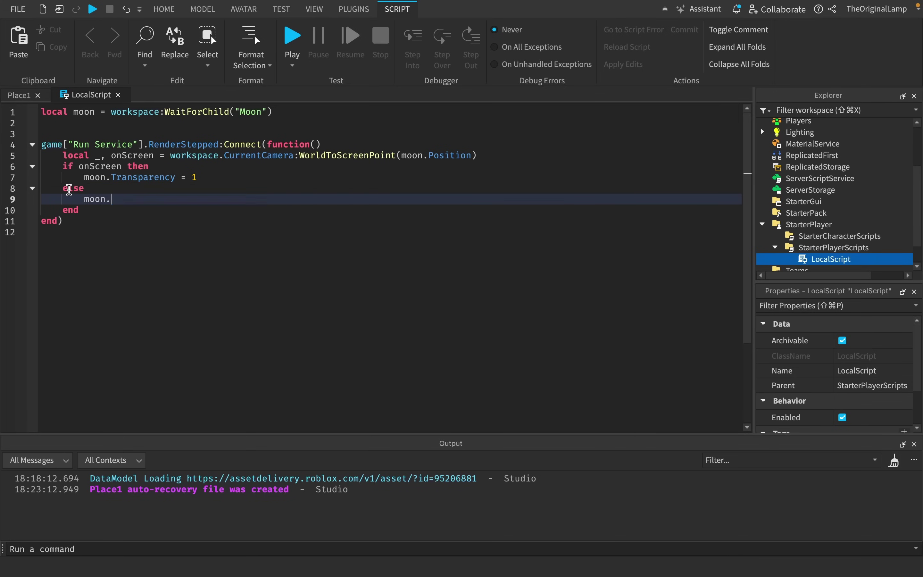
key(Return)
text(= 0)
drag(80, 166, 111, 167)
click(229, 177)
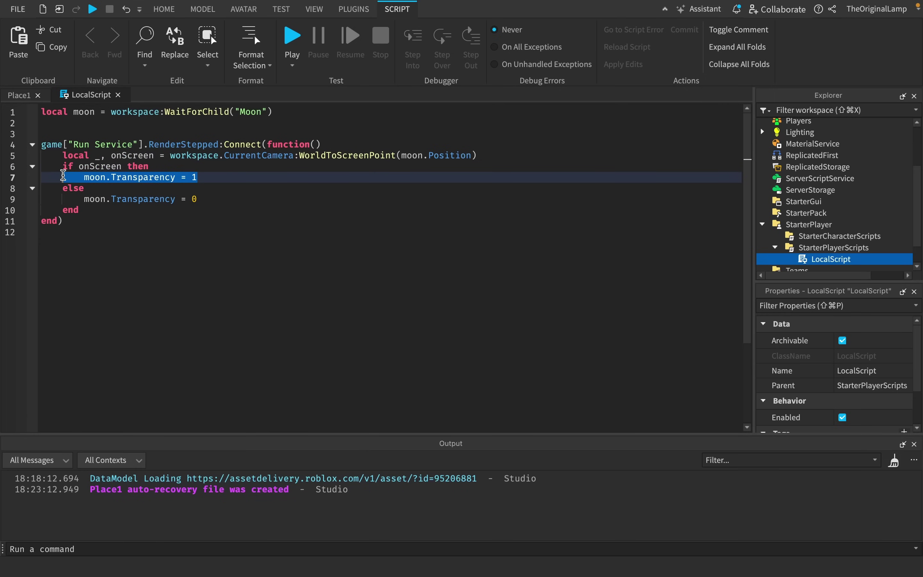
click(81, 188)
drag(84, 199, 197, 199)
click(206, 198)
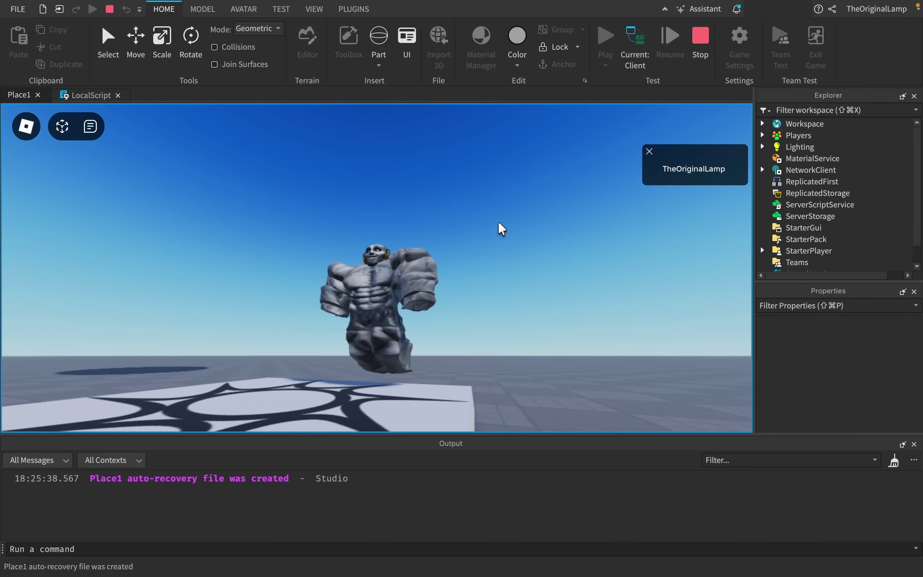
Playtest the place, turn the camera up towards the Moon to check its visibility, and stop the test.
right_drag(499, 222, 498, 222)
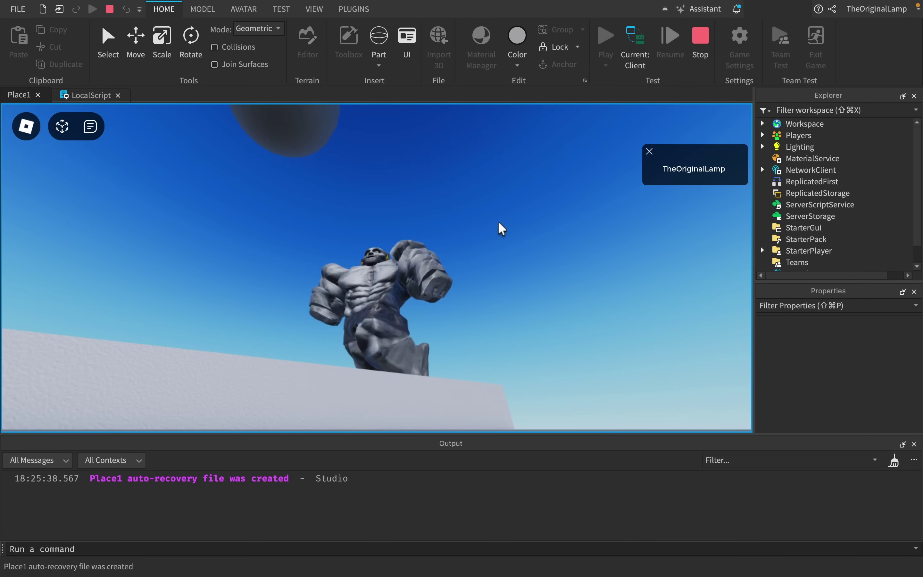
scroll(498, 223, up, 5)
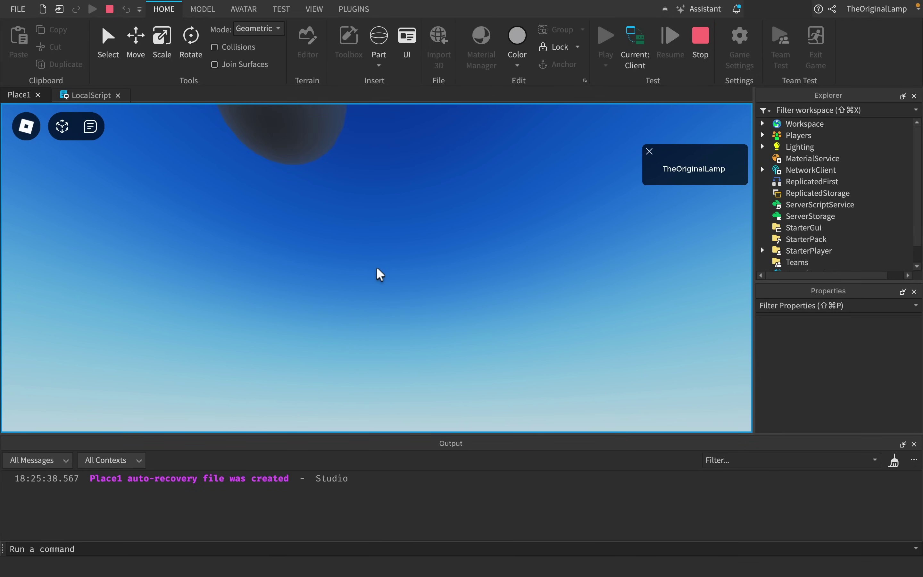
key(shift+F5)
Begin subtracting a Vector3.new offset with an X component of 0 from moon.Position in the WorldToScreenPoint call.
click(473, 155)
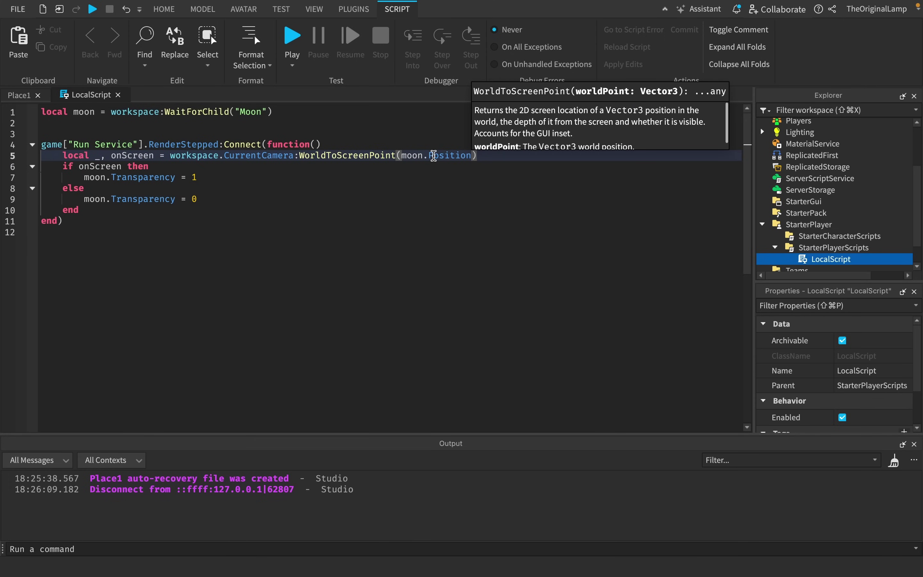
text(-Vector3.new()
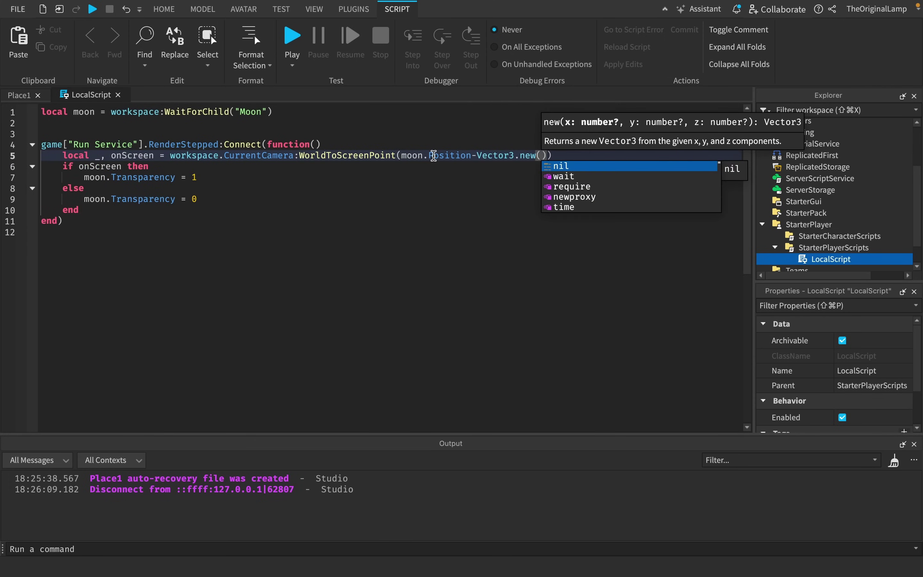
text(0,)
Select the Moon part in the workspace and examine its size in its transform properties.
scroll(831, 190, up, 3)
click(792, 180)
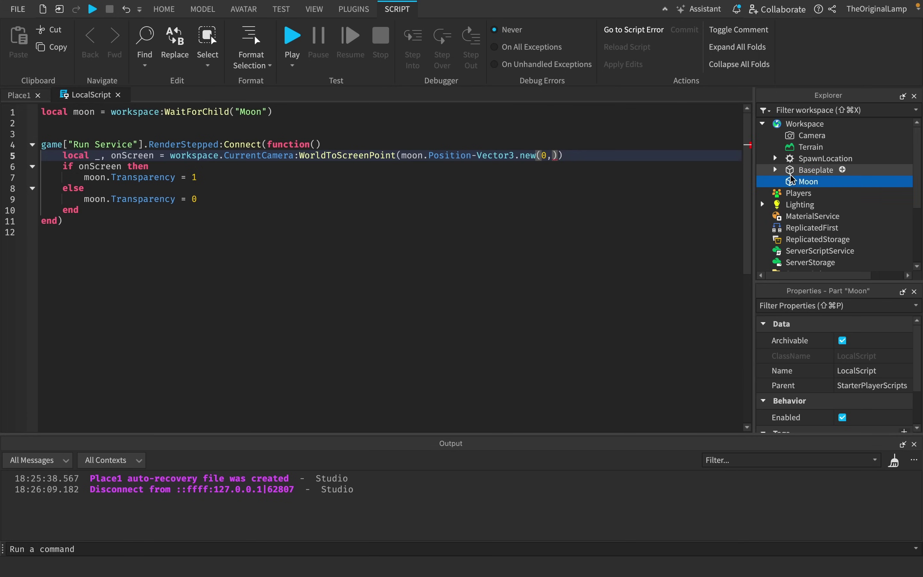
scroll(824, 340, down, 10)
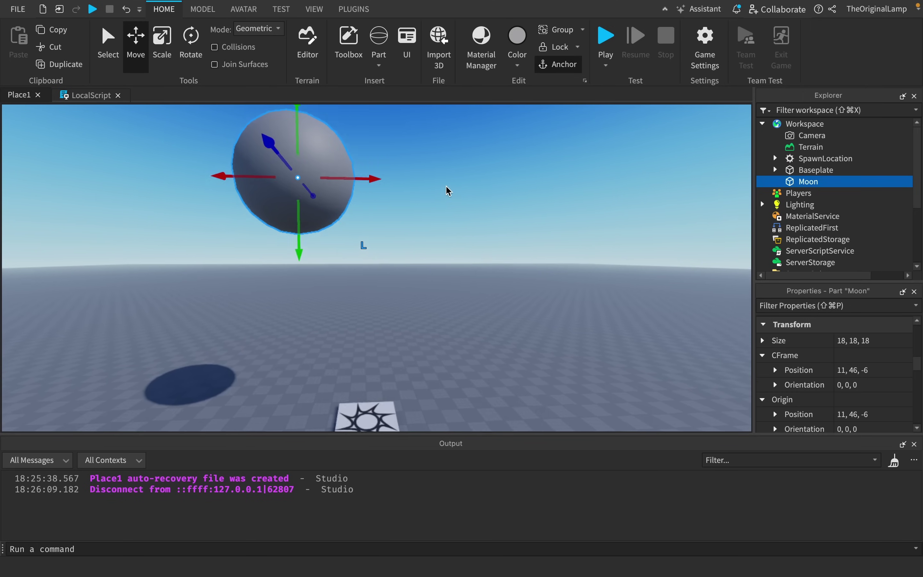
Examine the Moon's centre and lower edge in the 3D scene from different camera angles against the script's position check.
click(446, 186)
key(a)
right_drag(446, 186, 451, 188)
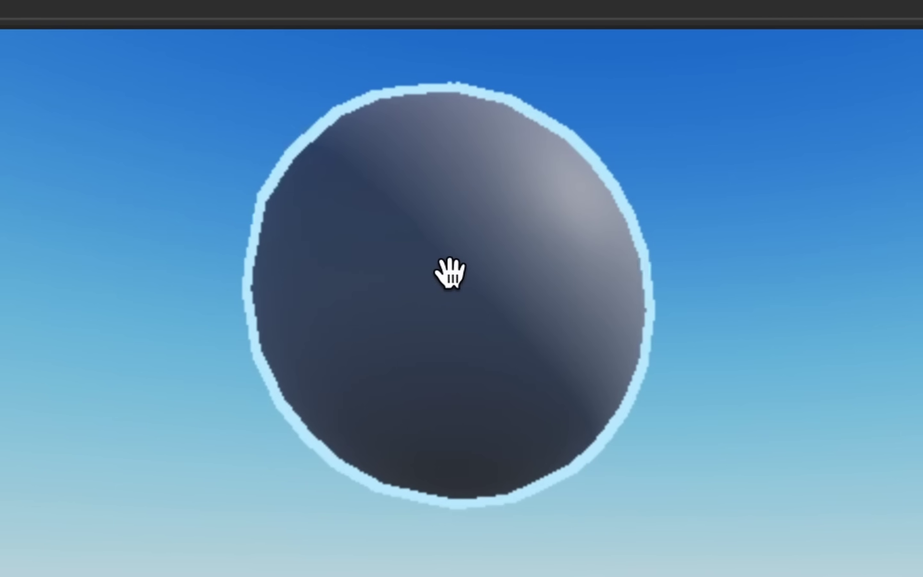
right_drag(789, 322, 789, 380)
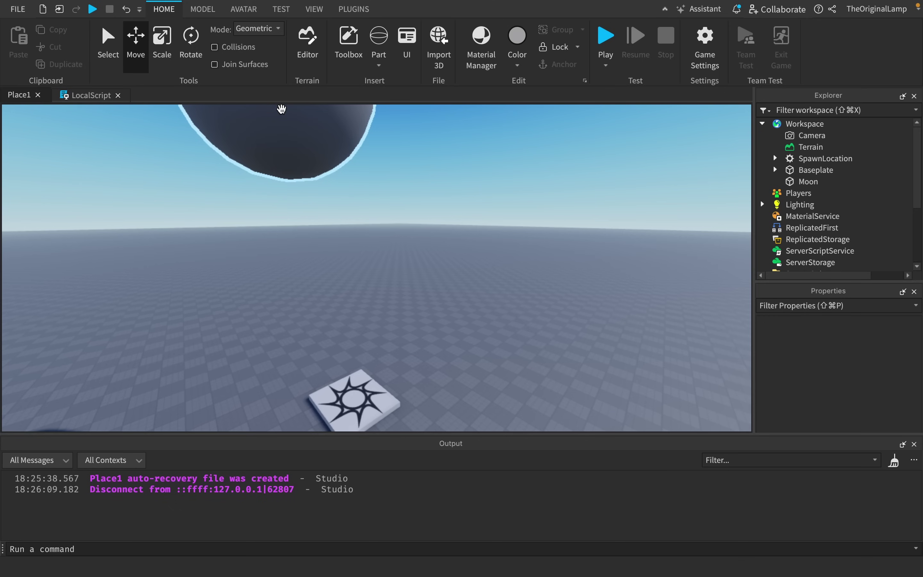
click(92, 94)
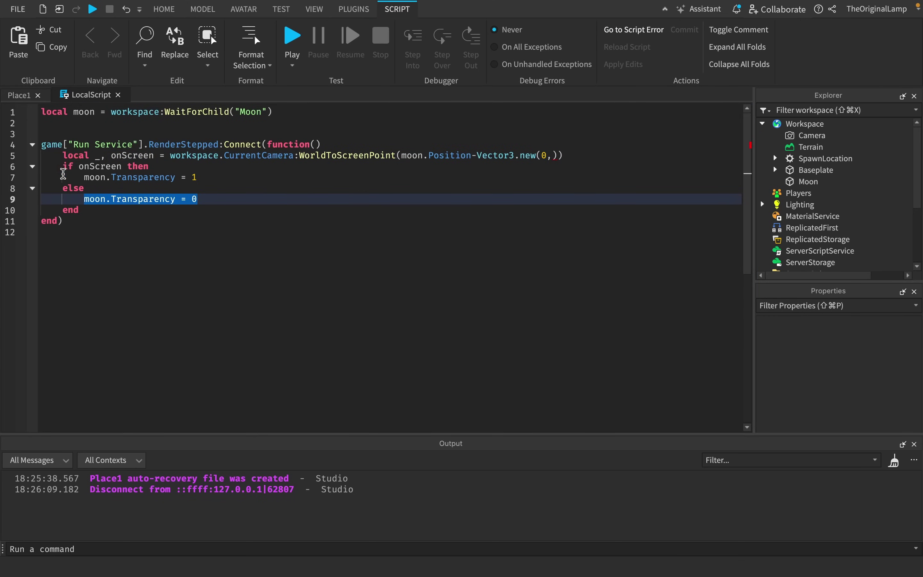
click(18, 94)
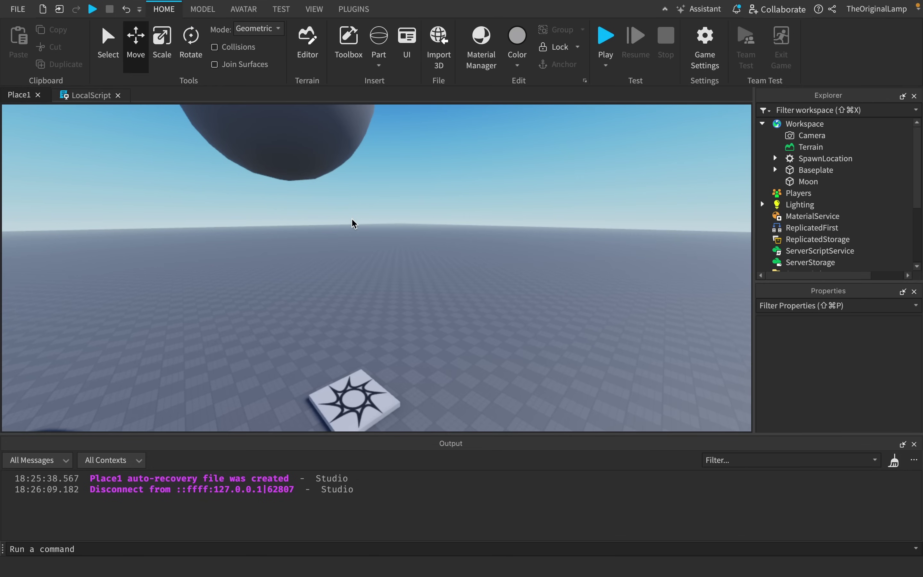
right_drag(352, 219, 352, 244)
right_drag(296, 159, 296, 114)
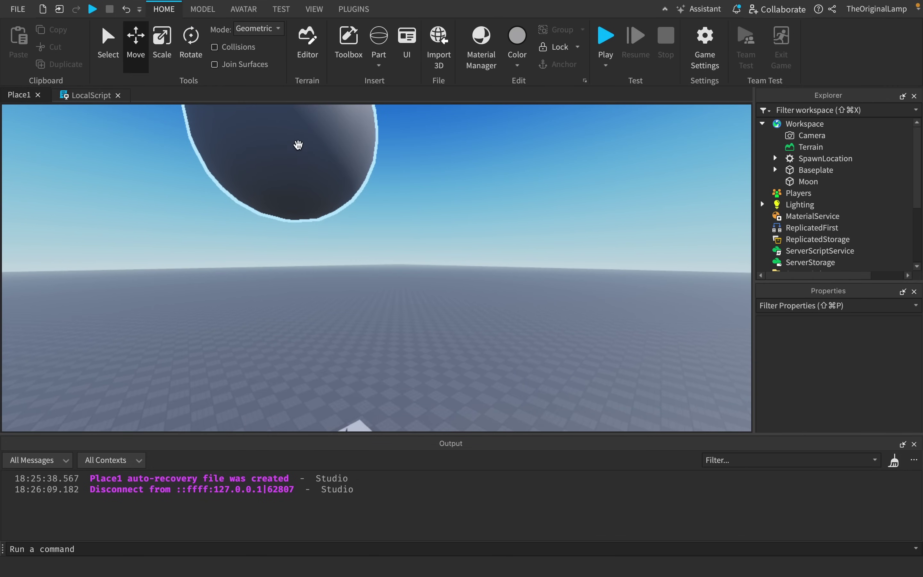
click(290, 134)
right_drag(391, 206, 283, 161)
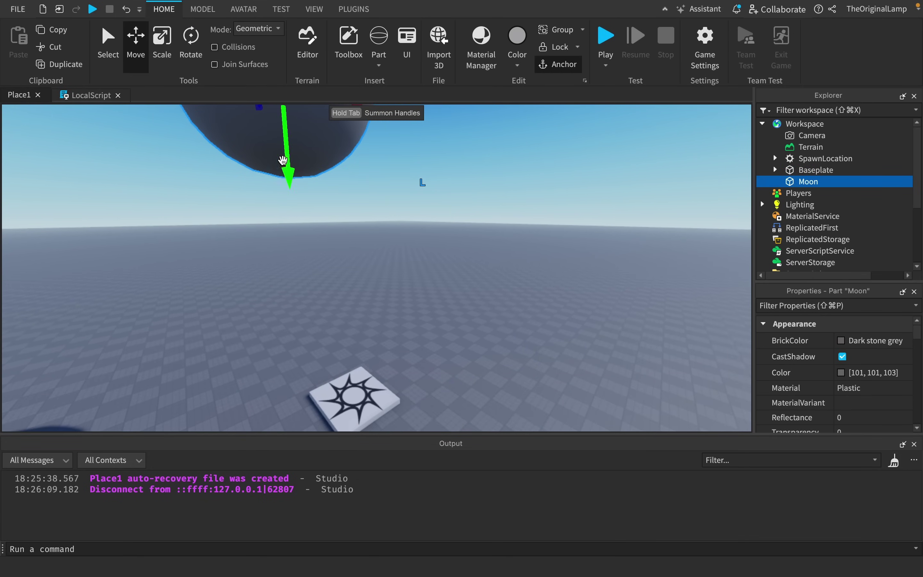
click(381, 190)
right_drag(381, 206, 384, 223)
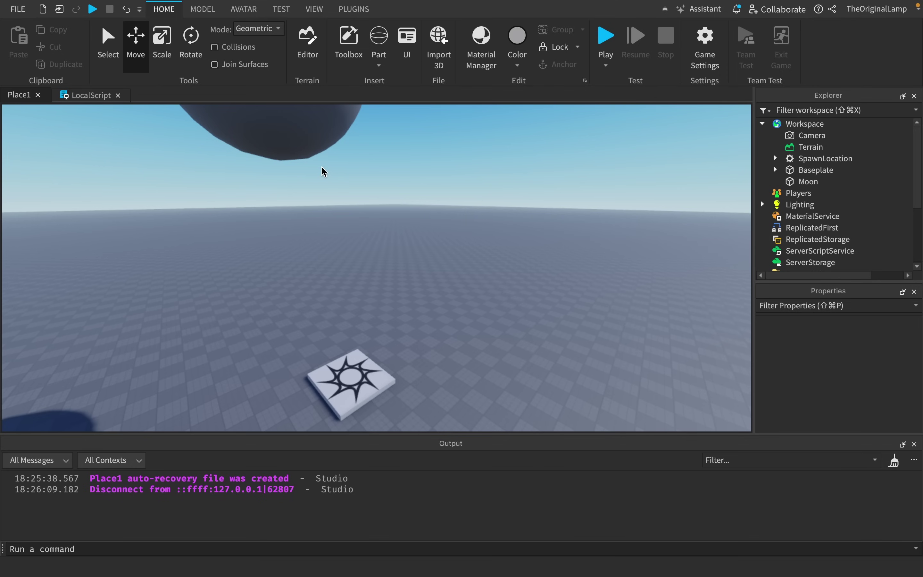
right_drag(357, 175, 355, 184)
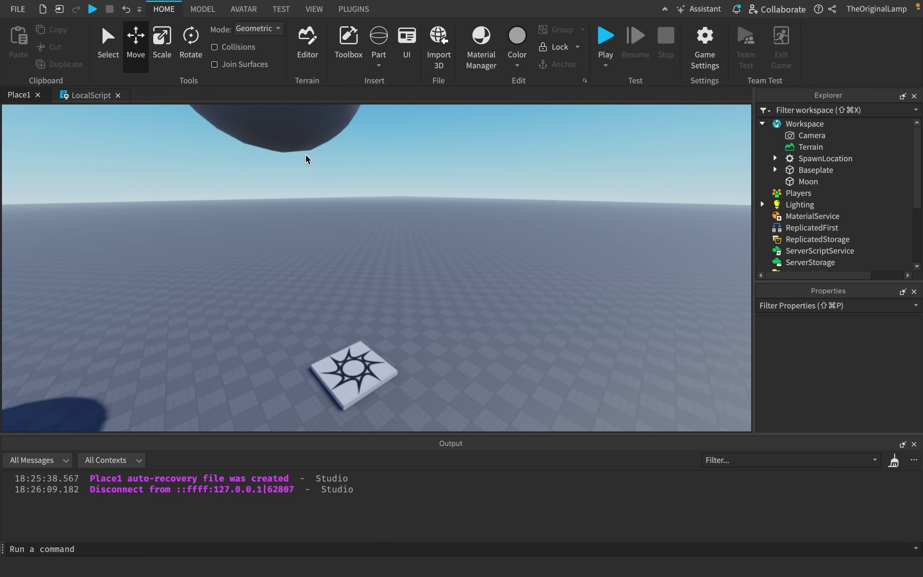
click(96, 98)
click(19, 94)
scroll(261, 160, up, 5)
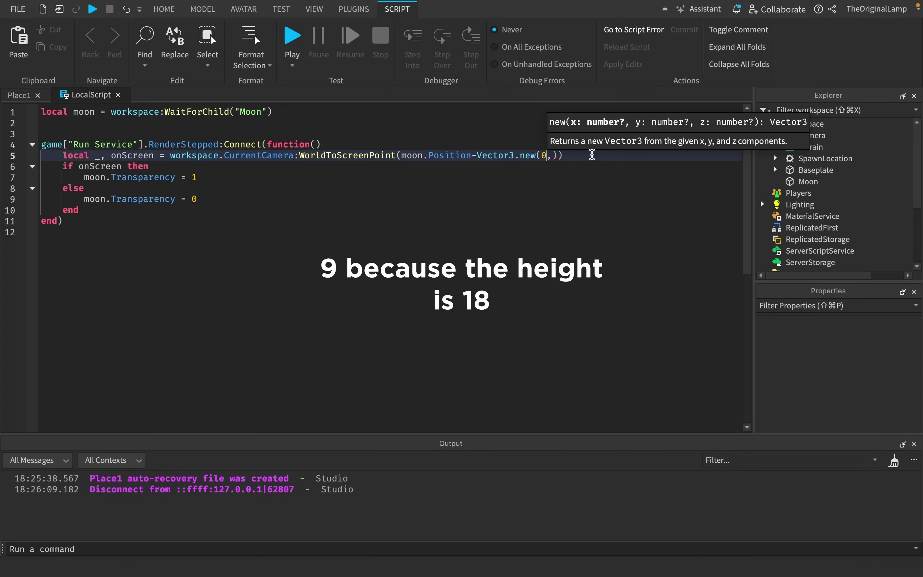
Complete the offset subtracted from moon.Position as Vector3.new(0,9,0).
text(,9,0)
key(Down)
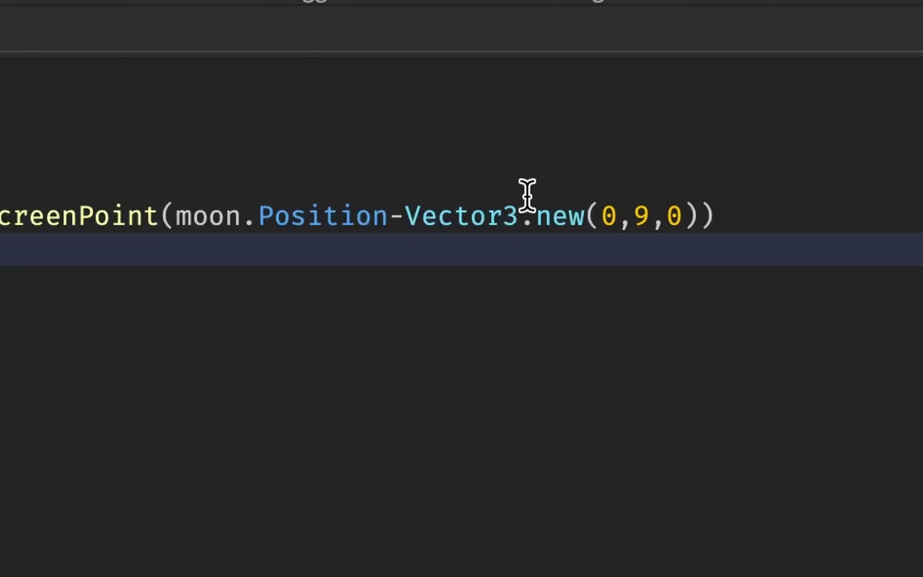
drag(177, 215, 617, 198)
click(746, 212)
Playtest the place and rotate and zoom the camera around the character to check when the Moon disappears.
click(293, 36)
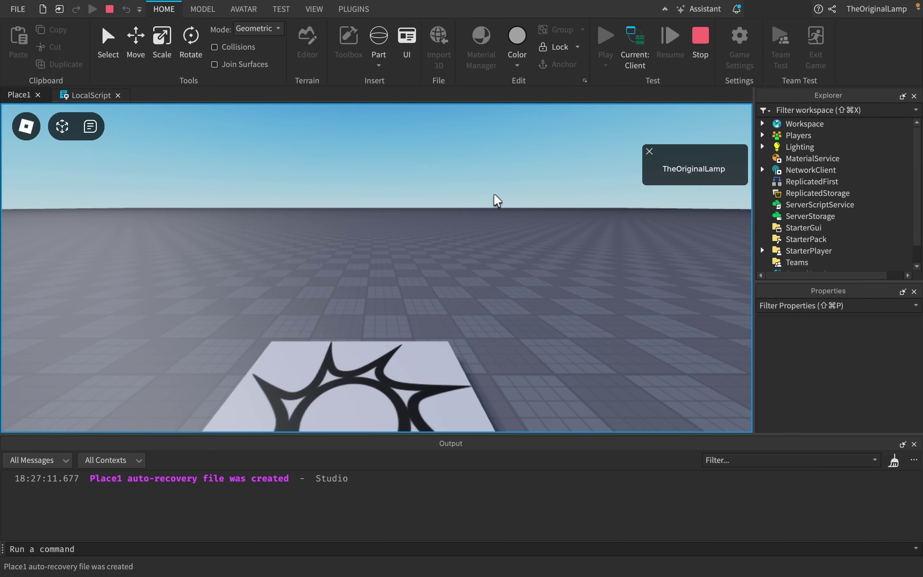
right_drag(495, 197, 494, 198)
scroll(494, 197, up, 5)
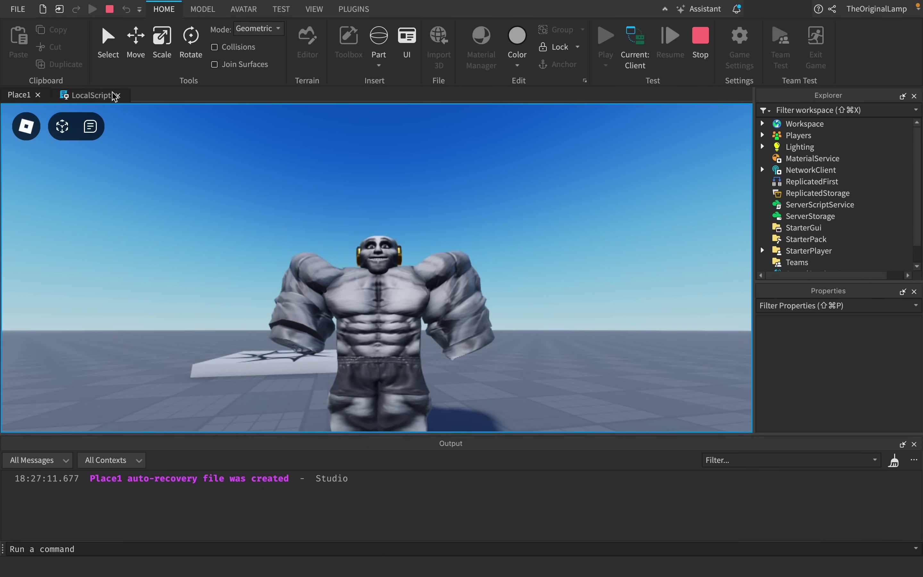
click(115, 96)
click(17, 95)
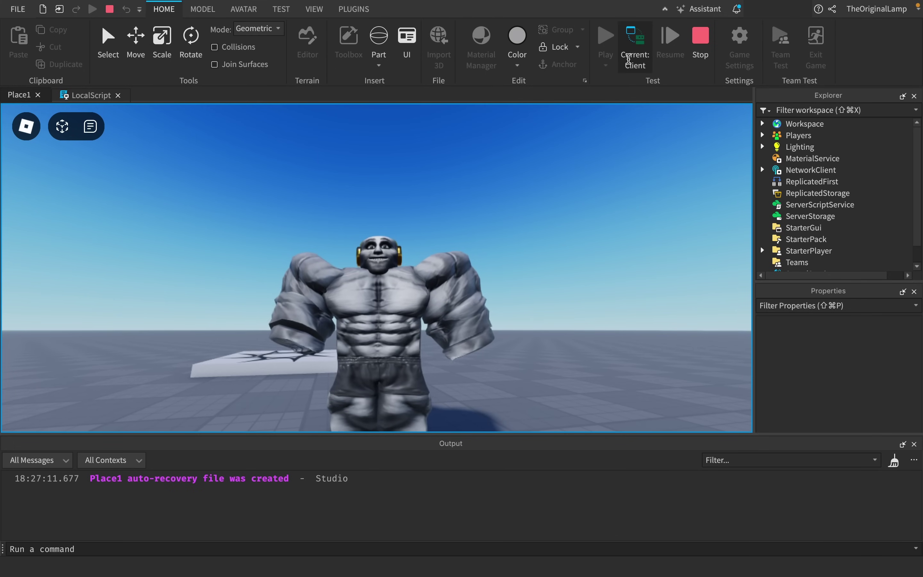
Compare the Moon between the server and client views of the running playtest, review the script, and stop the test.
click(634, 59)
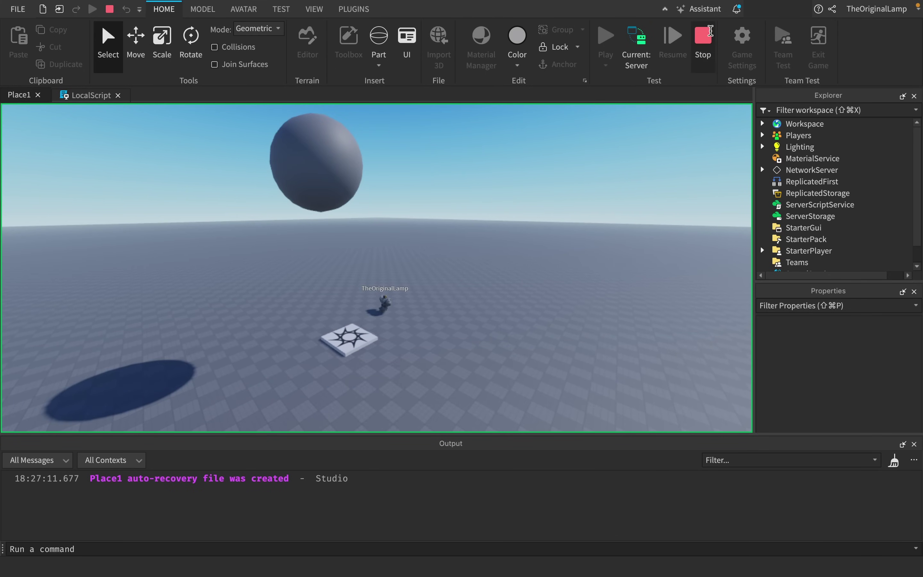
click(636, 50)
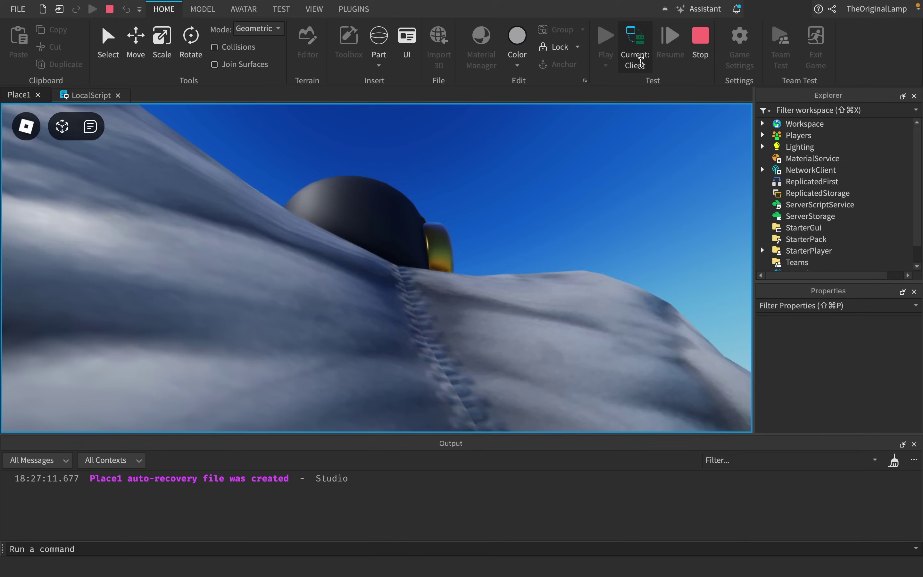
click(640, 63)
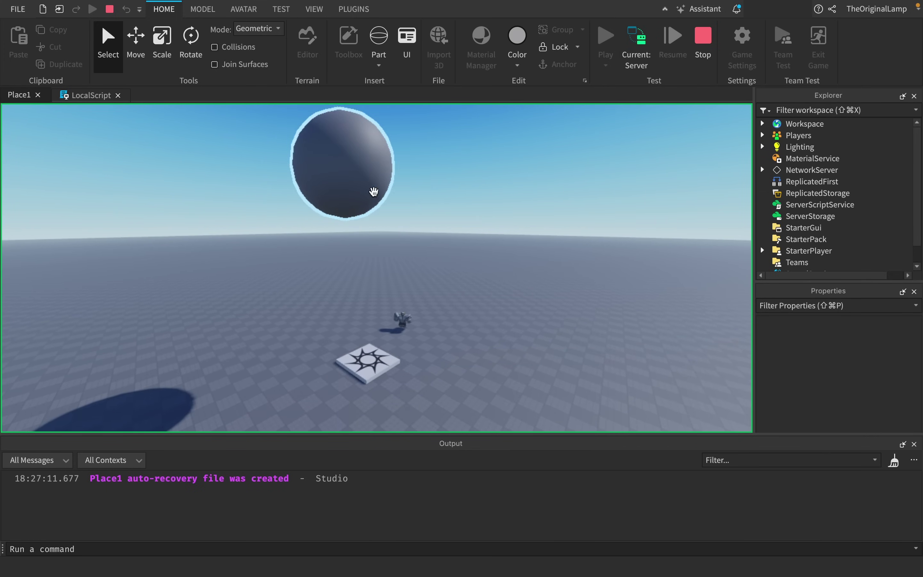
click(86, 96)
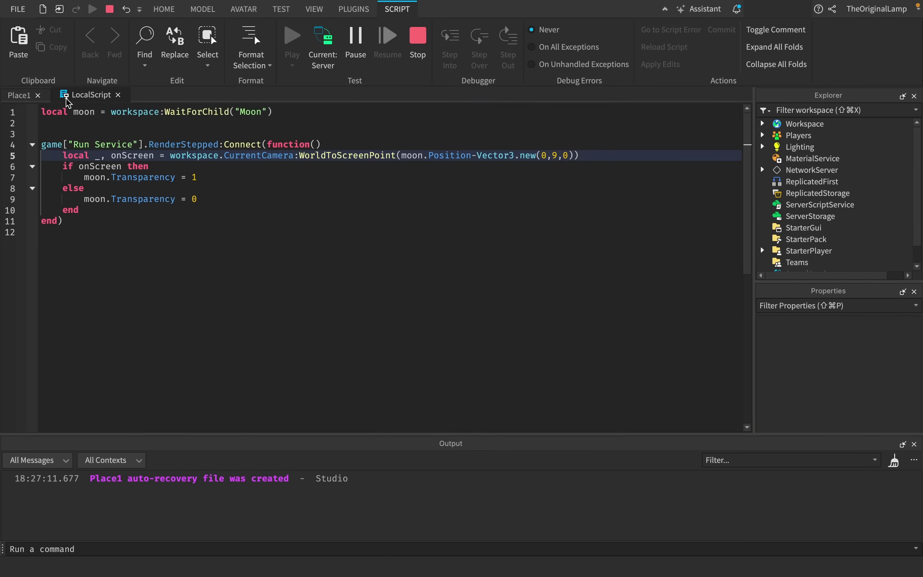
click(6, 96)
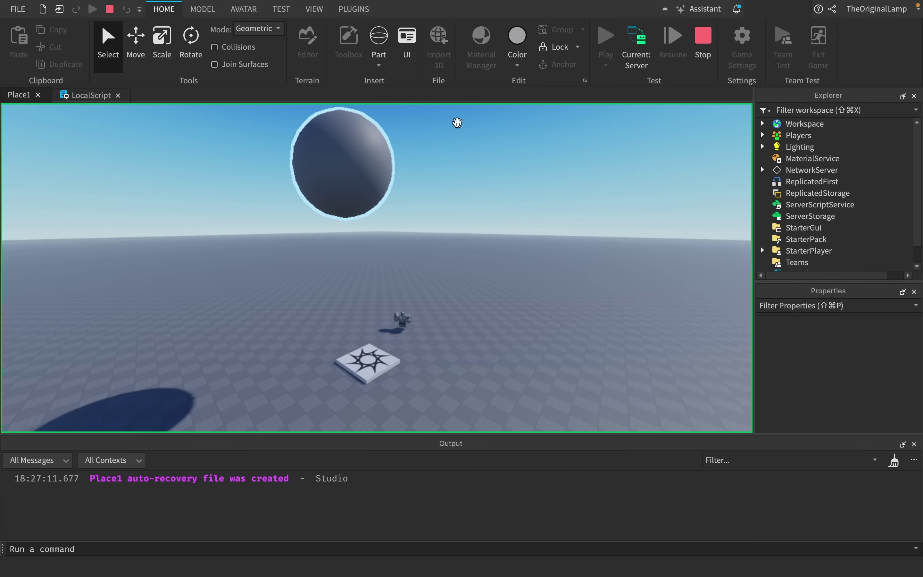
click(97, 98)
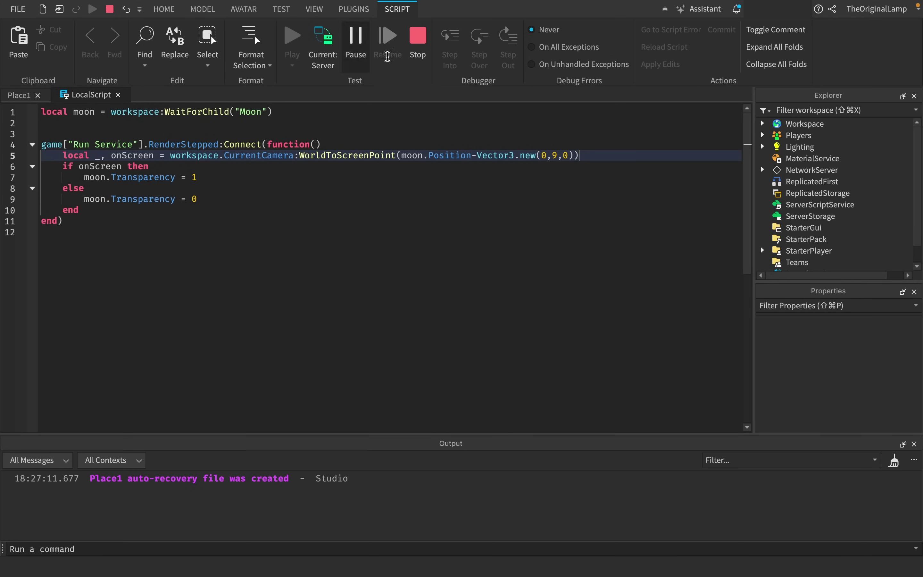
click(427, 45)
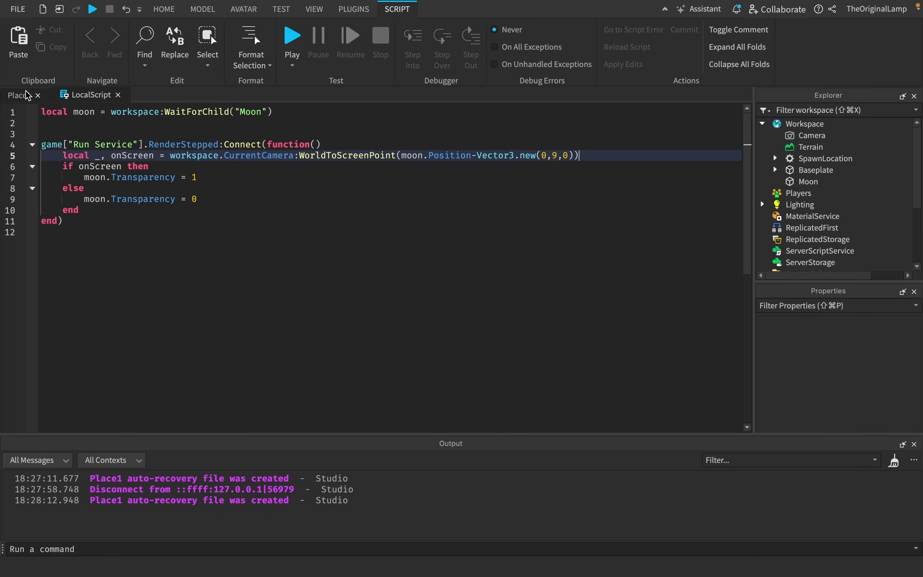
Examine the Moon in the 3D scene from closer camera positions and return to the LocalScript.
click(27, 95)
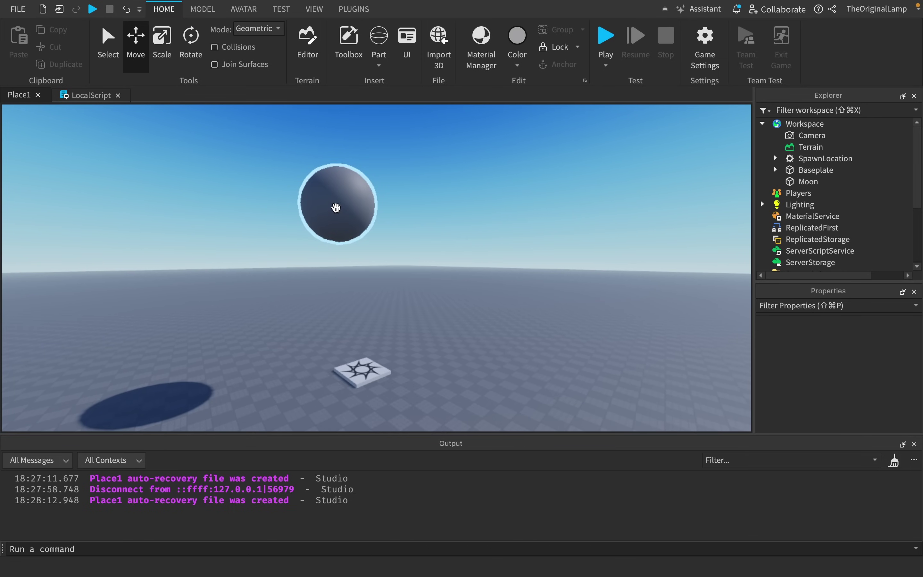
key(w)
key(a)
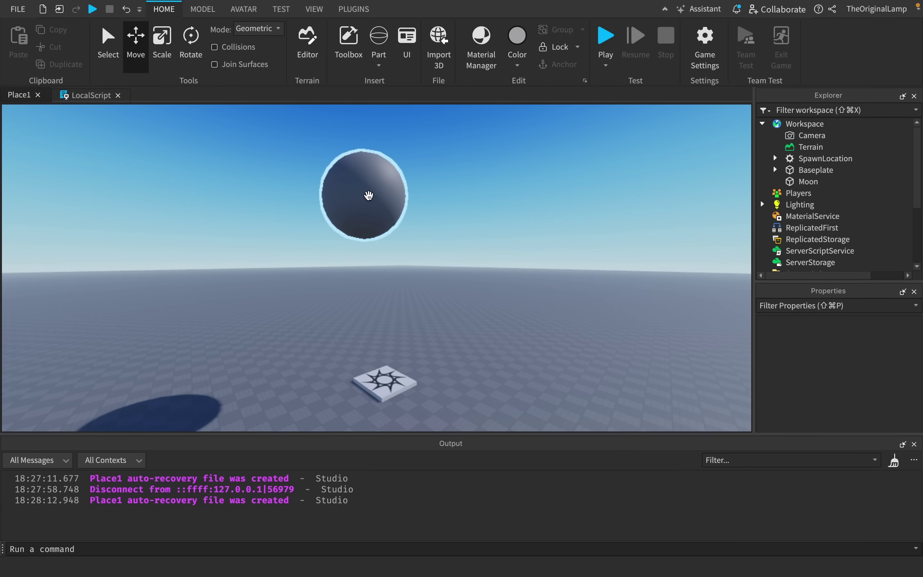
scroll(423, 159, up, 2)
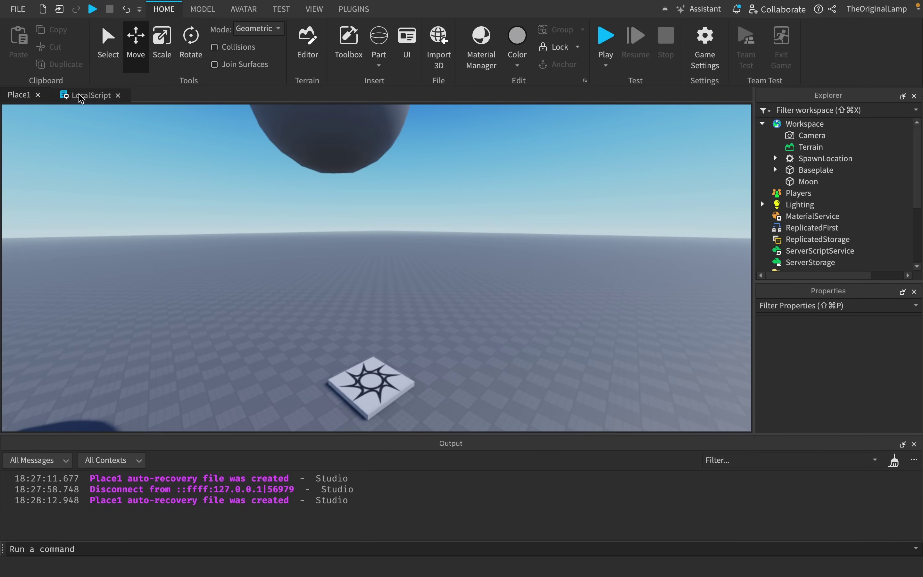
click(81, 96)
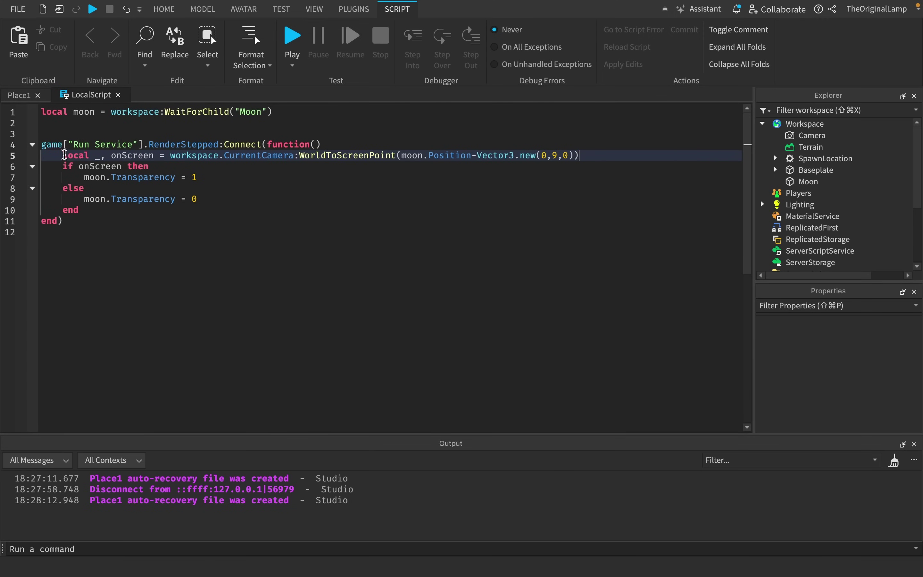
Review the onScreen assignment in the RenderStepped function and insert two blank lines below it.
drag(61, 152, 143, 149)
click(156, 151)
click(168, 151)
drag(531, 155, 574, 157)
click(579, 156)
key(Return)
key(Return)
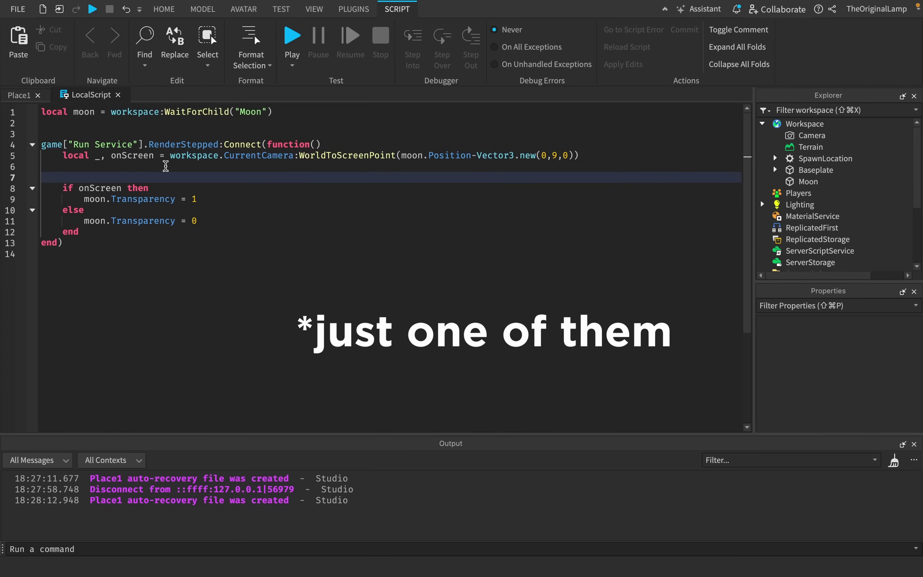
click(19, 95)
click(86, 95)
click(13, 97)
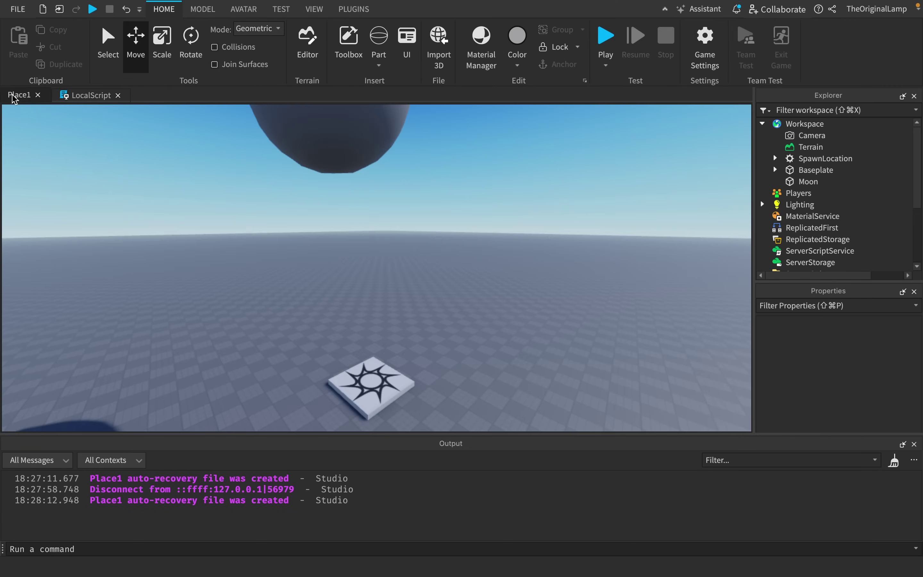
click(102, 96)
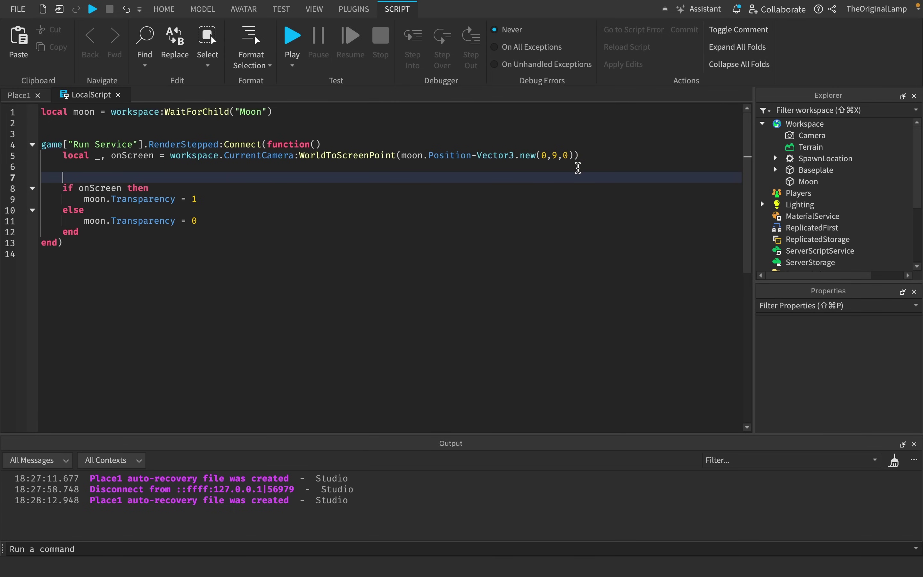
click(577, 168)
Add a tall block part in front of the spawn location, widen it into a wall, and anchor it.
click(21, 96)
right_drag(405, 247, 406, 240)
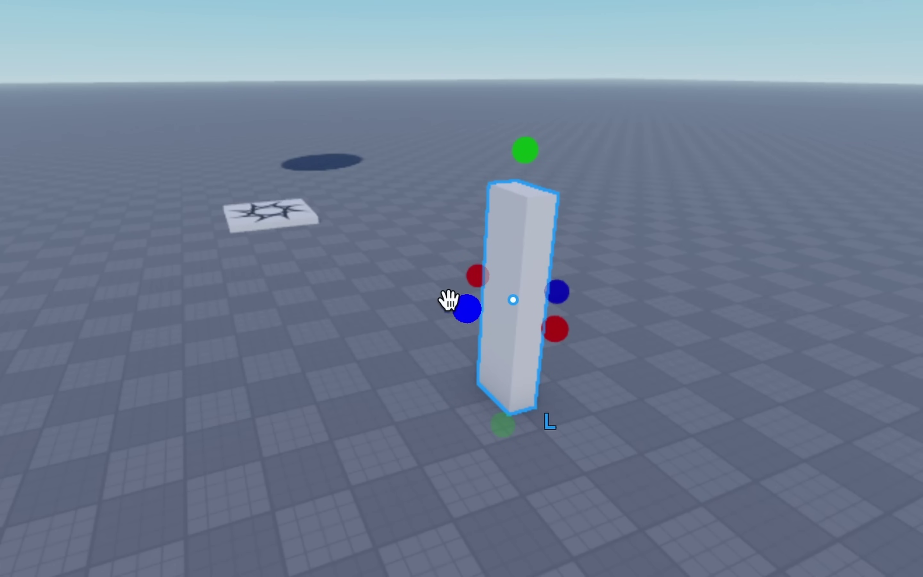
drag(458, 309, 293, 320)
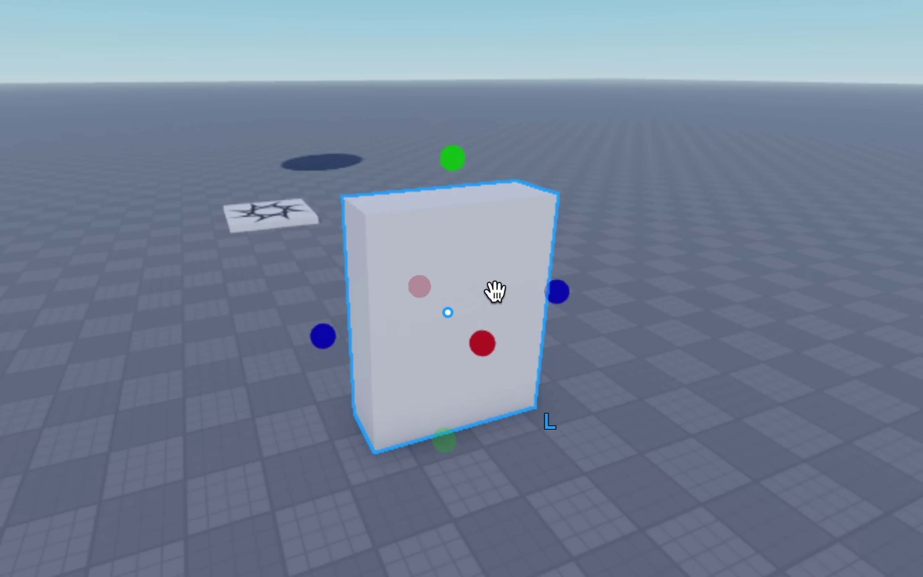
right_drag(494, 292, 425, 172)
right_drag(417, 71, 545, 95)
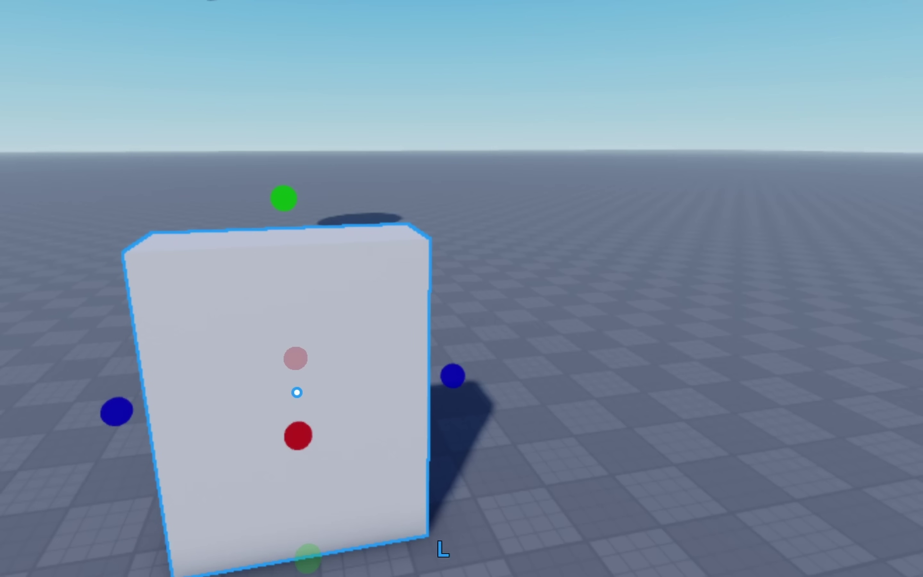
scroll(865, 366, down, 4)
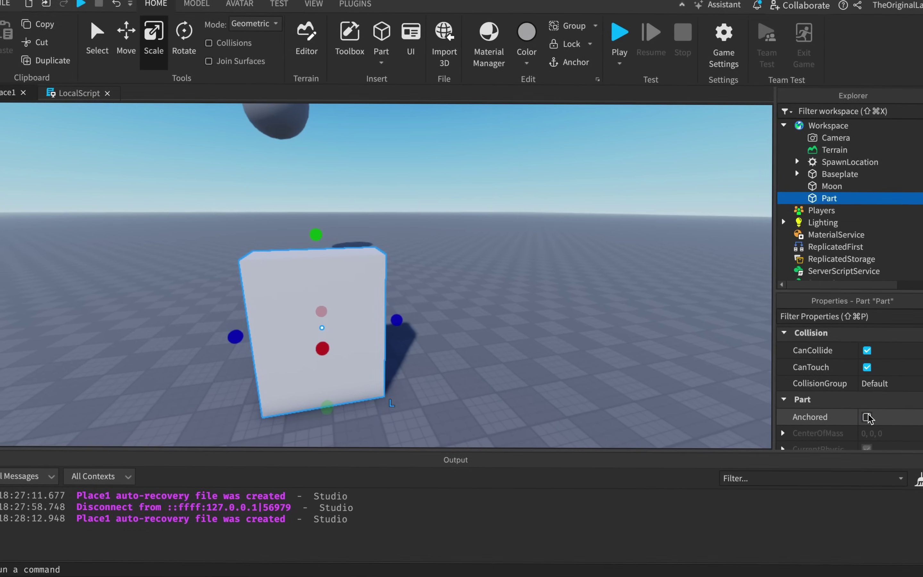
click(866, 417)
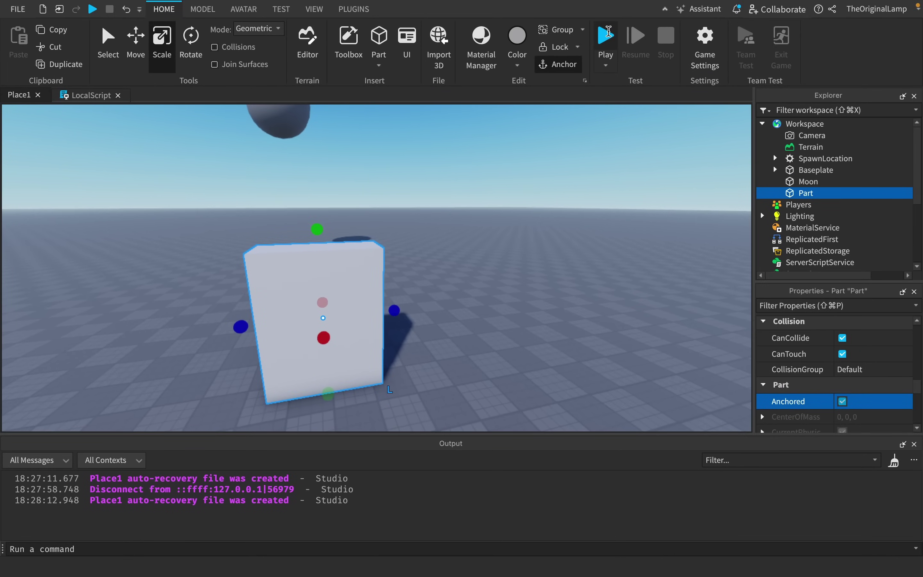
Playtest the place, walking the character to the wall and rotating the camera to check the Moon's visibility when the wall blocks it.
click(604, 38)
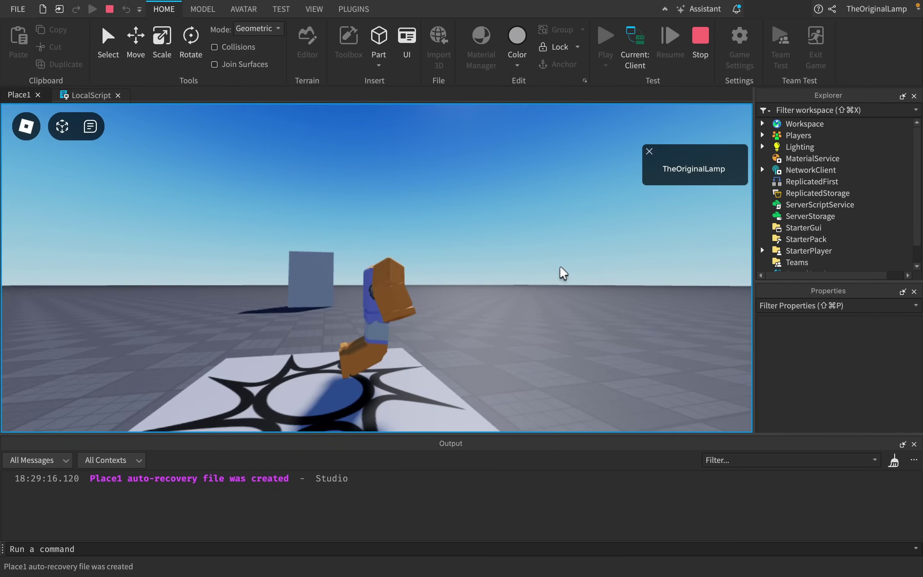
right_drag(560, 267, 495, 282)
key(w)
key(s)
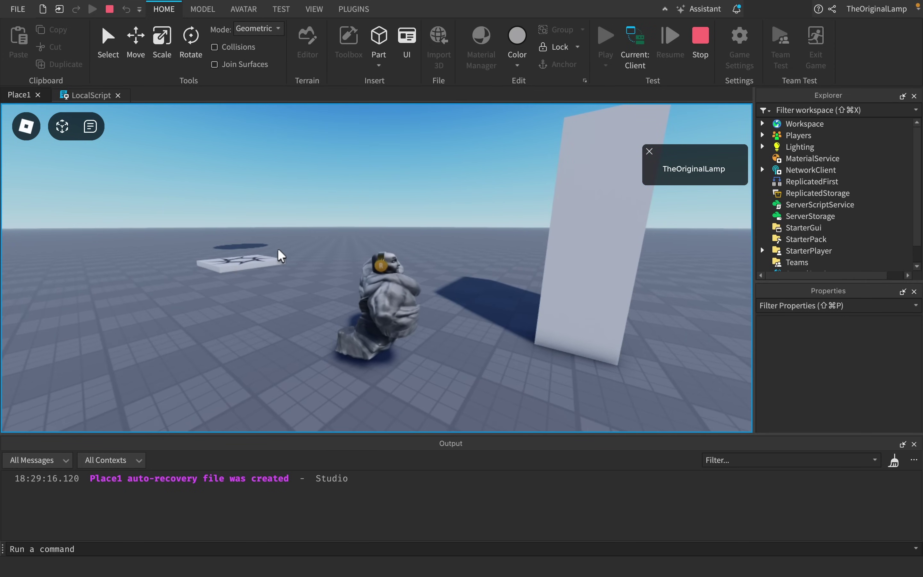
right_drag(278, 249, 277, 250)
key(d)
right_drag(362, 247, 361, 247)
right_drag(511, 236, 510, 236)
scroll(510, 236, down, 5)
scroll(492, 204, up, 5)
right_drag(430, 237, 415, 265)
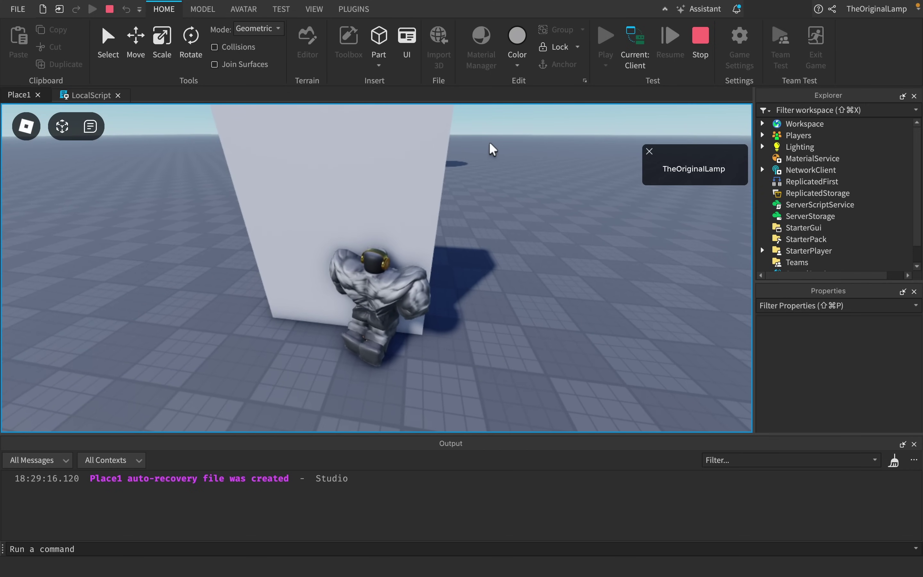
right_drag(455, 154, 453, 216)
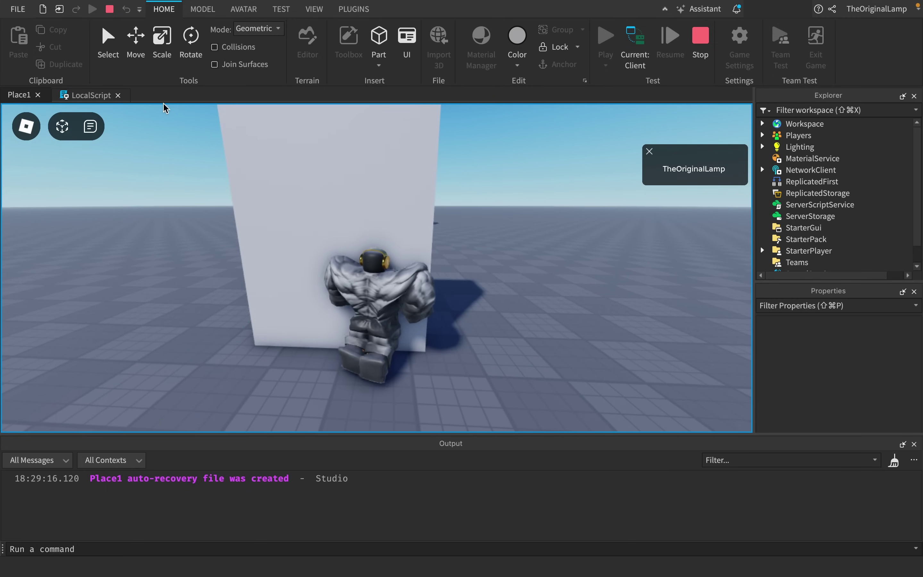
Review the script's WorldToScreenPoint call against the scene with the wall and the Moon, and stop the playtest.
click(92, 95)
drag(304, 156, 410, 162)
click(397, 158)
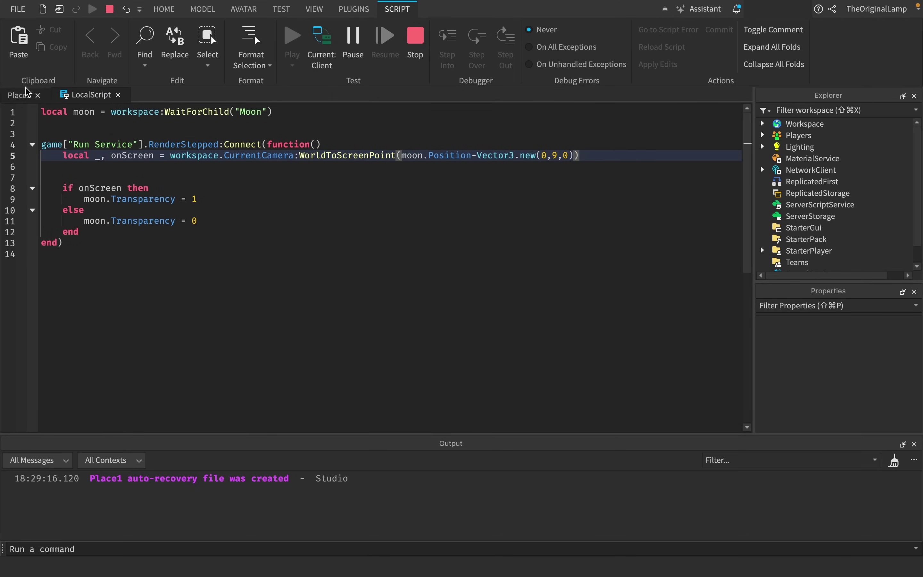
click(19, 95)
key(shift+F5)
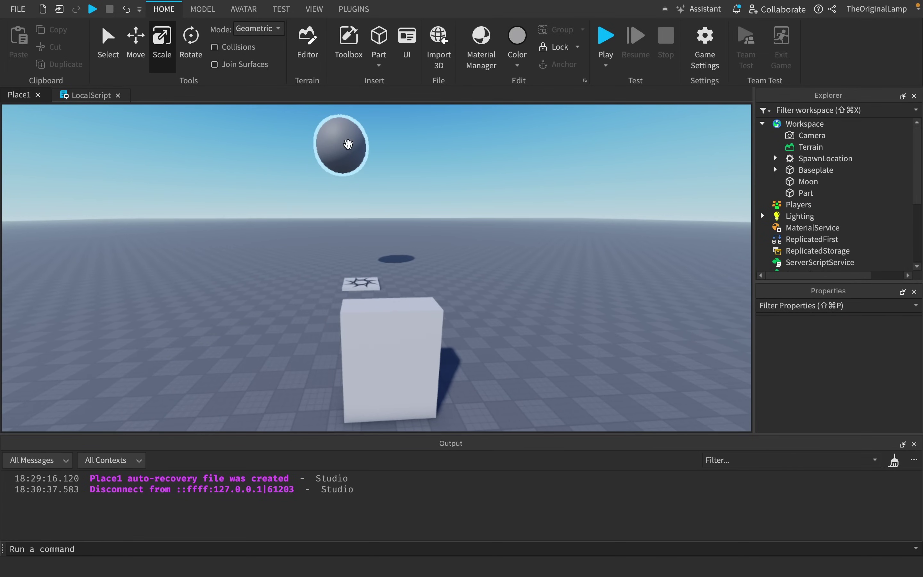
click(92, 96)
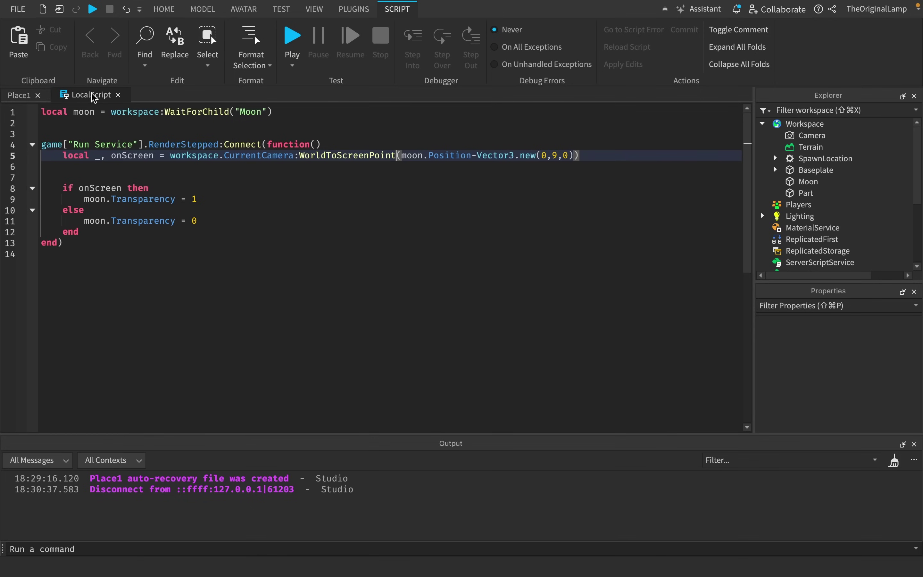
click(13, 95)
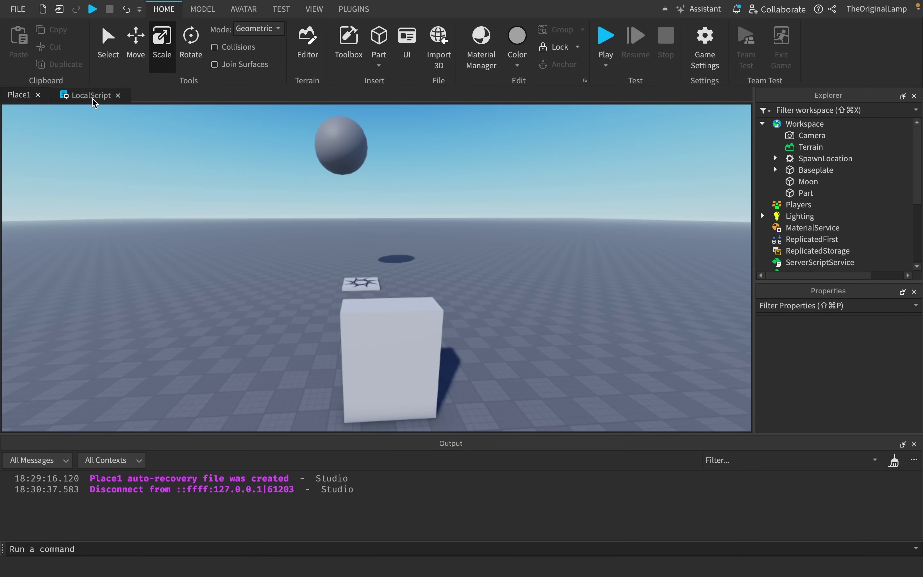